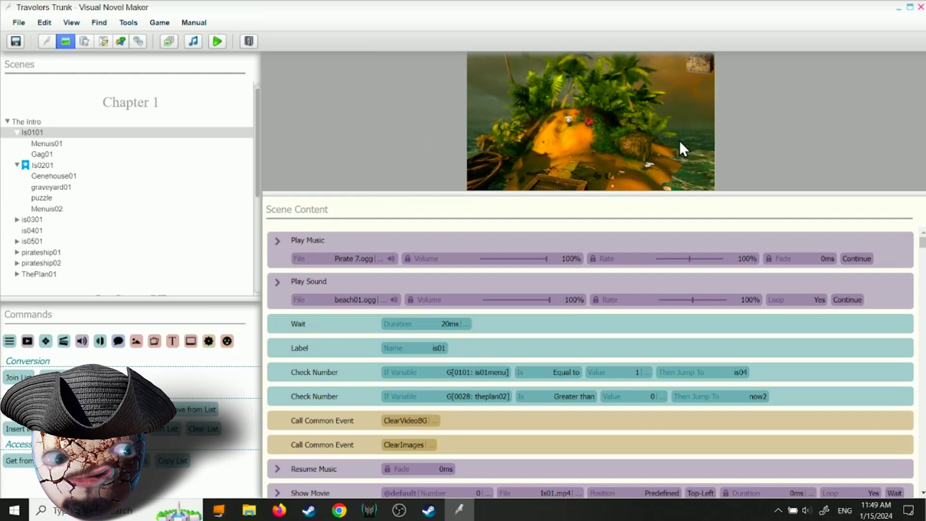
# - Mark scene Is0101 as both the Start Scene and the Intro Scene
pyautogui.rightClick(34, 134)
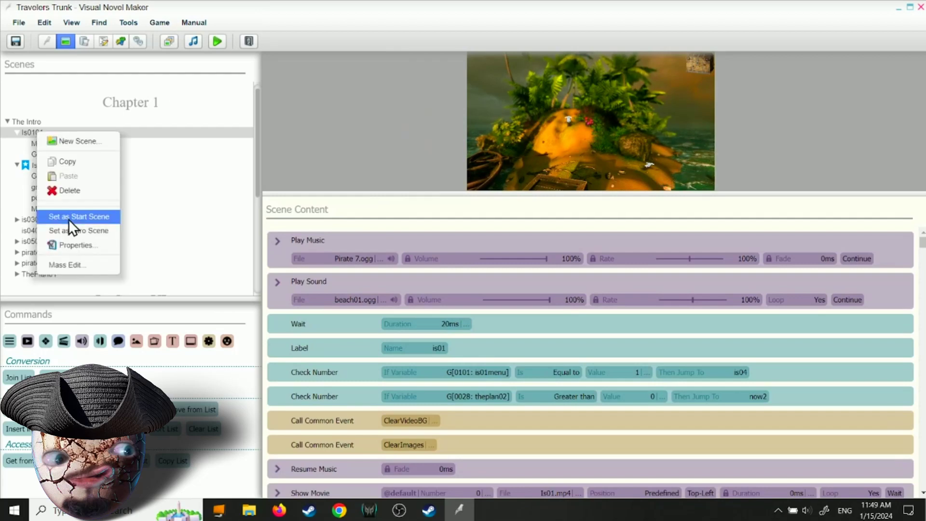
pyautogui.click(71, 219)
pyautogui.rightClick(44, 133)
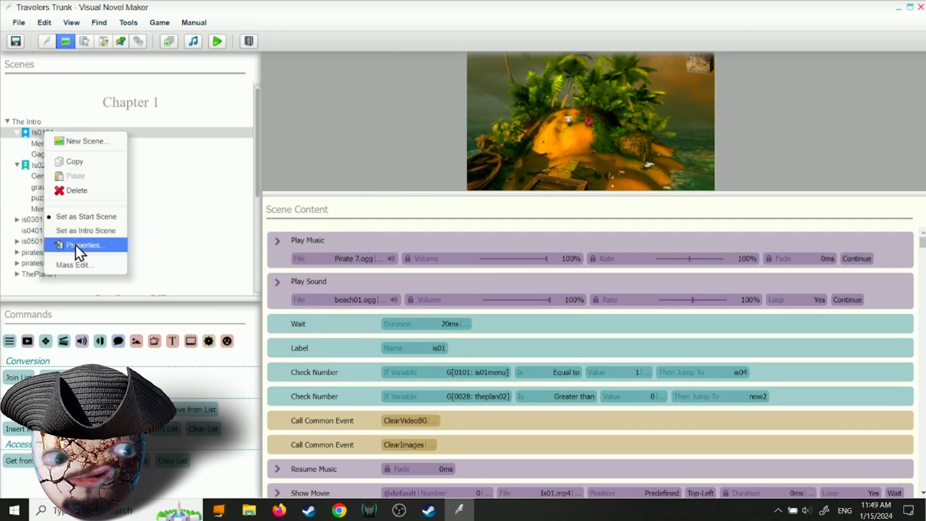
pyautogui.click(77, 233)
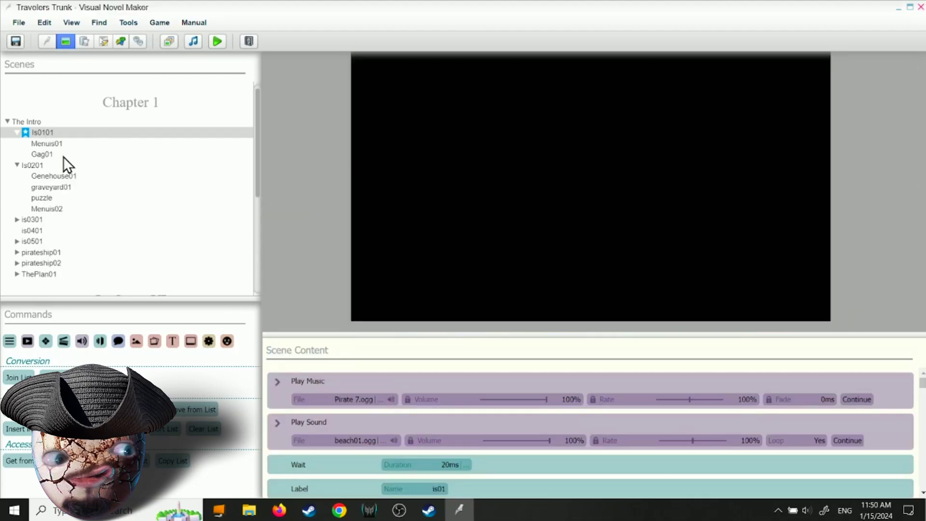
# - Launch a playtest, trigger the rock's joke line, and dismiss the dialogue
pyautogui.click(217, 41)
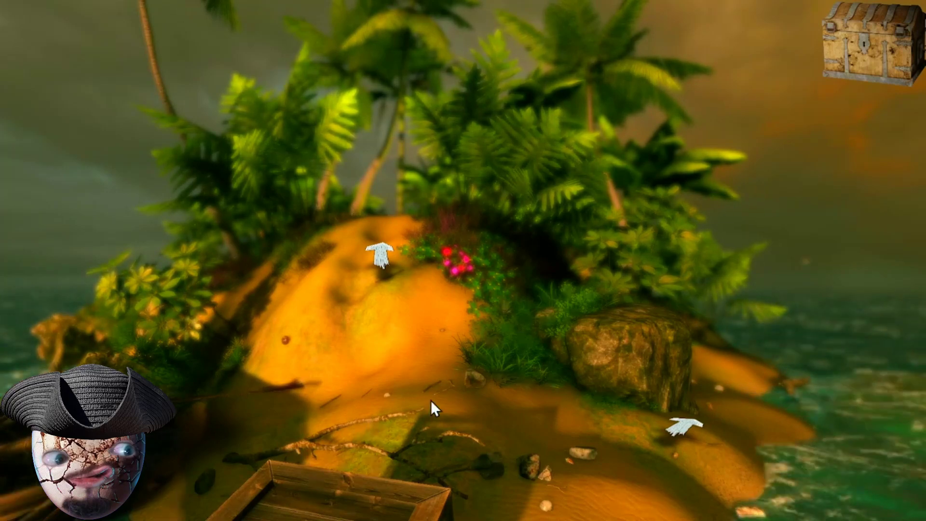
pyautogui.click(285, 339)
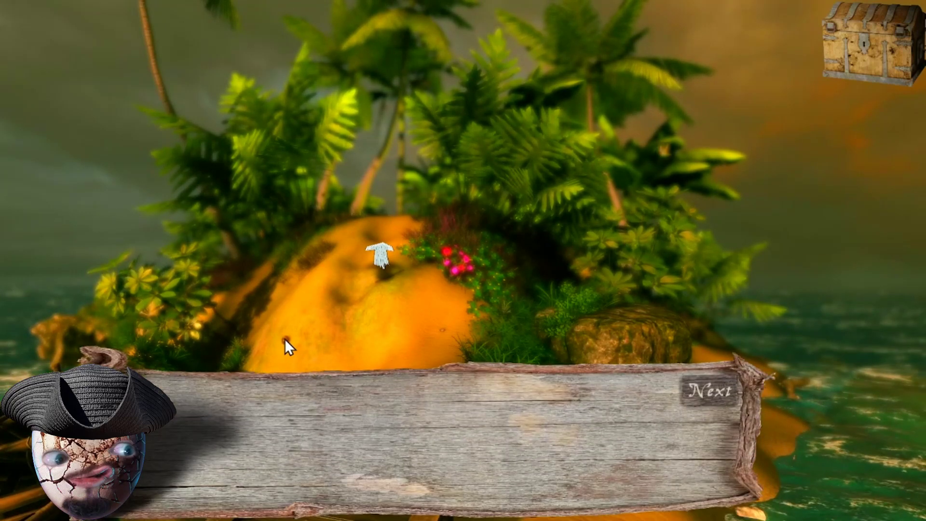
pyautogui.click(711, 392)
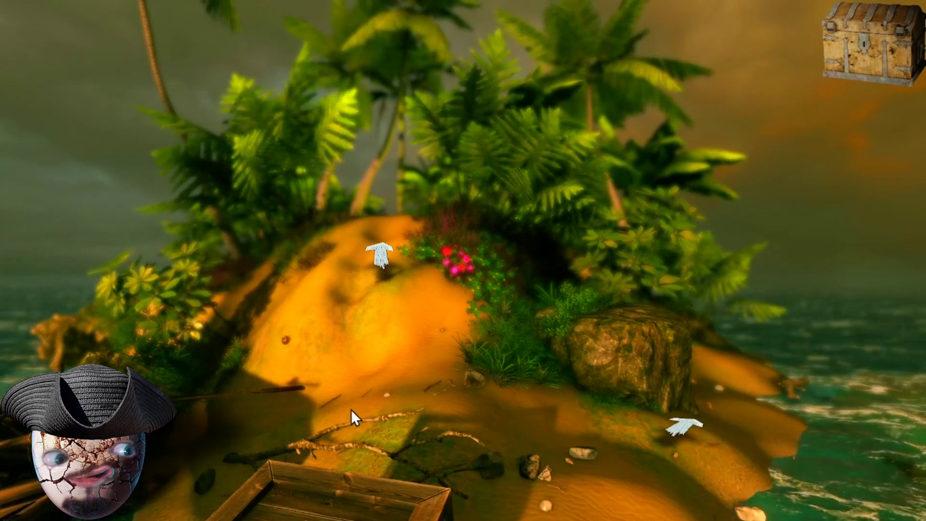
# - Walk ahead to the jungle path and campfire, then inspect the note on the tree
pyautogui.click(387, 258)
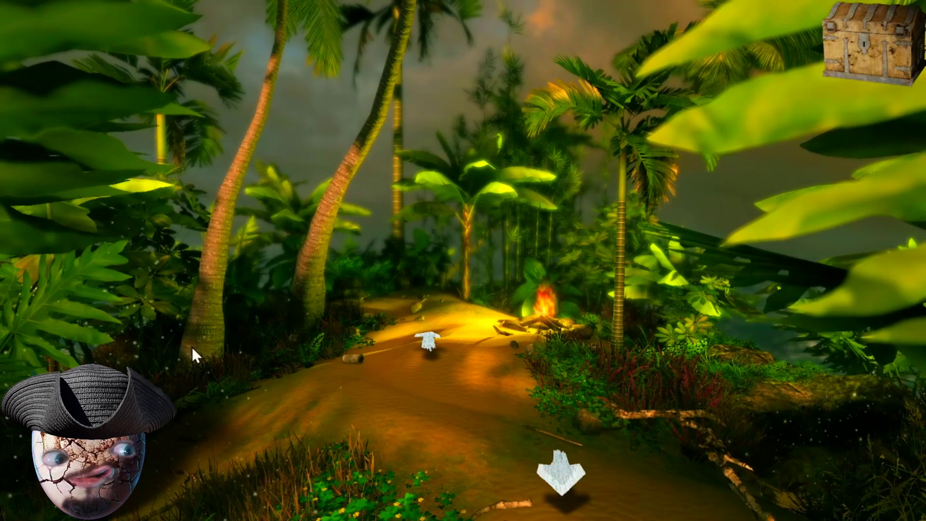
pyautogui.click(428, 341)
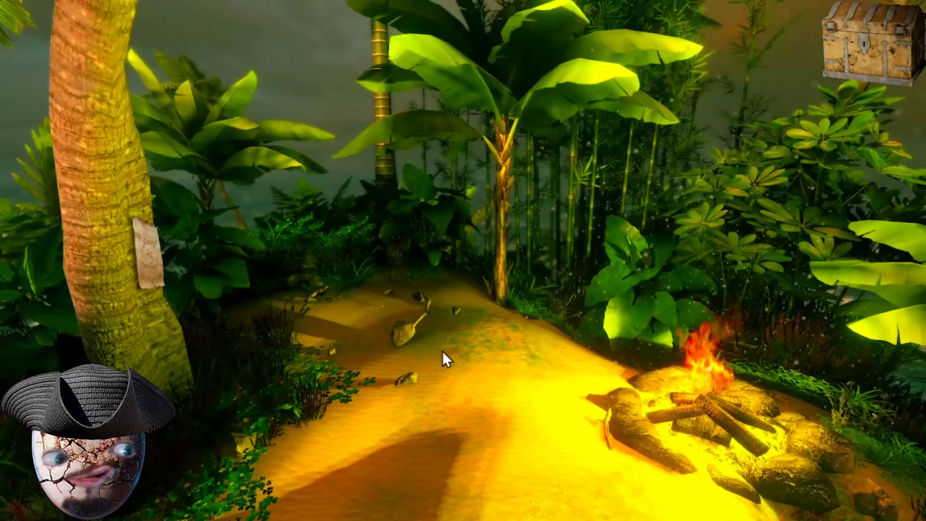
pyautogui.click(149, 257)
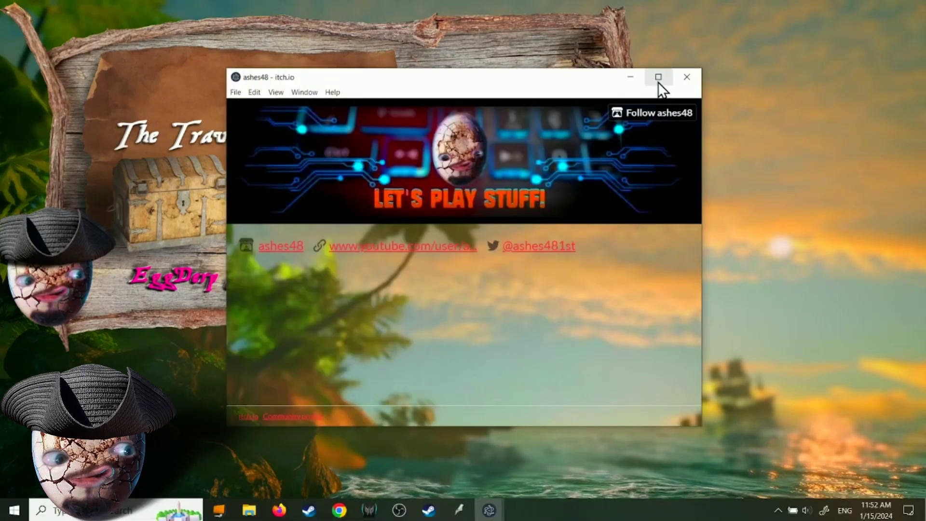
# - Maximize the itch.io page, visit the creator's YouTube channel, then close the window
pyautogui.click(658, 79)
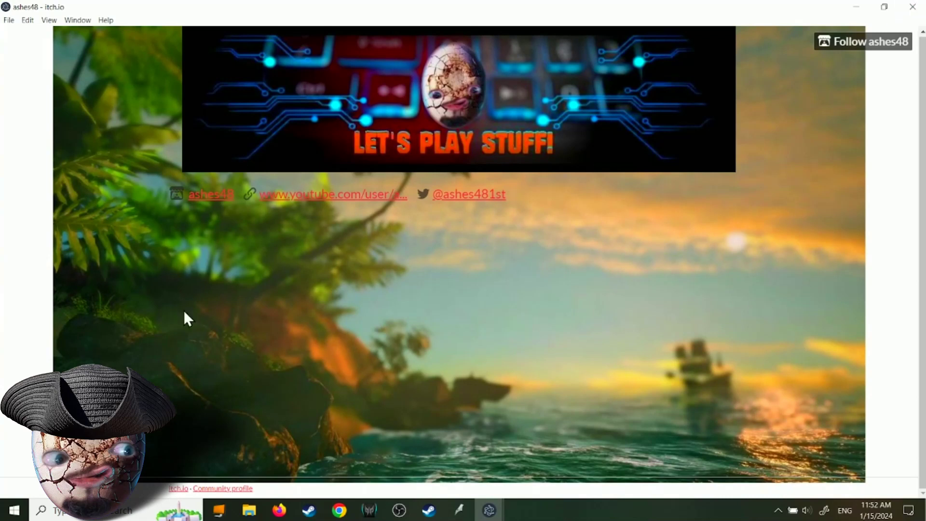
pyautogui.click(356, 196)
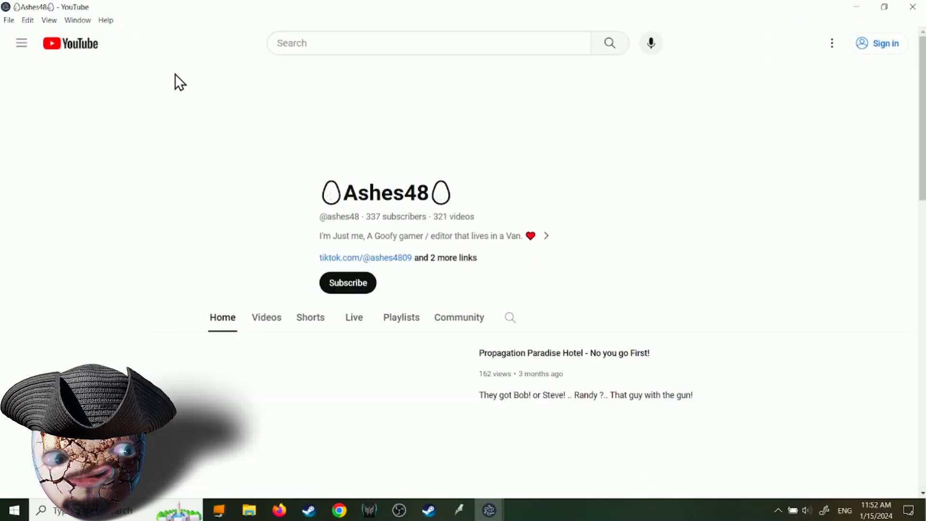
pyautogui.scroll(-3, 563, 331)
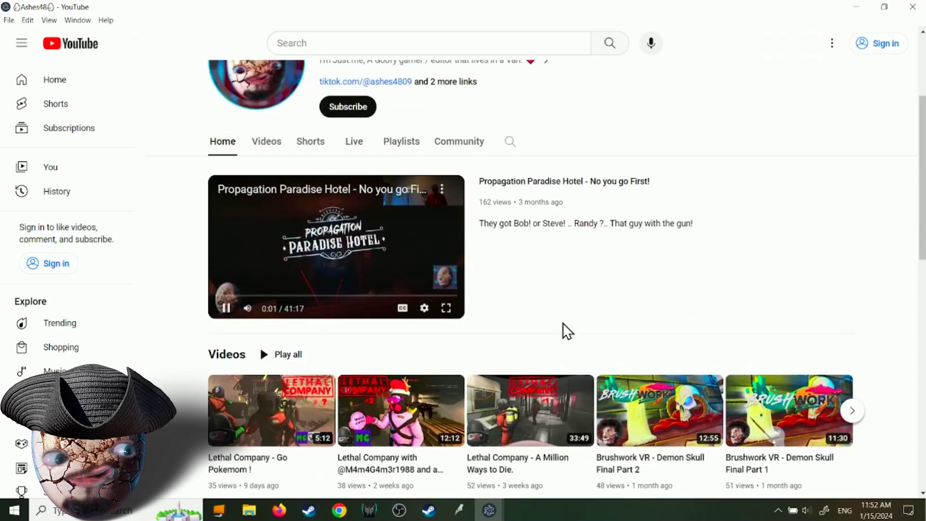
pyautogui.scroll(2, 568, 331)
pyautogui.click(226, 419)
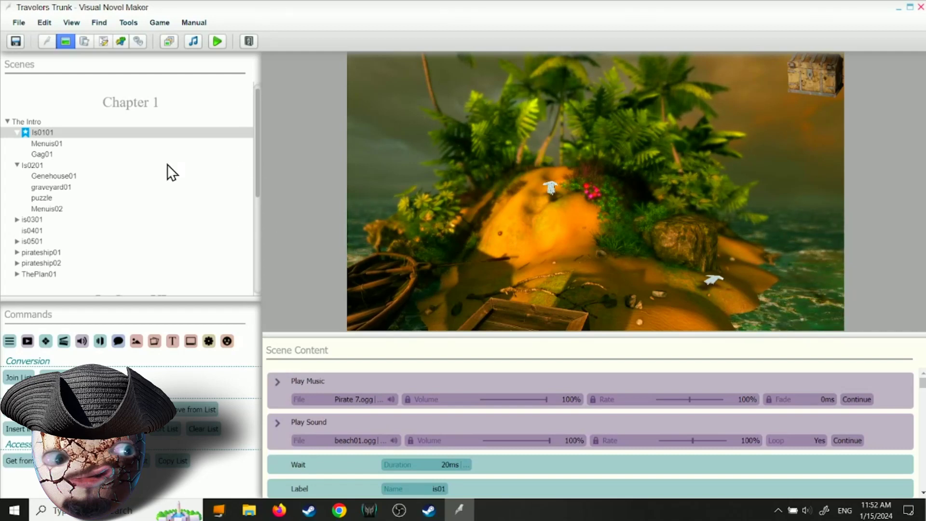
# - Browse the Menuis01, Is0201, pirateship01 and pirateship02 scenes' commands
pyautogui.click(54, 144)
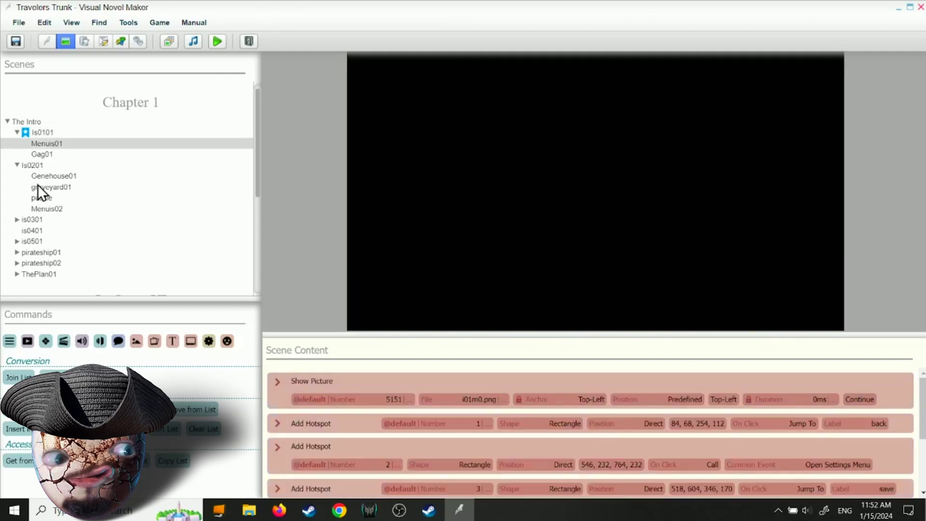
pyautogui.click(34, 166)
pyautogui.rightClick(35, 165)
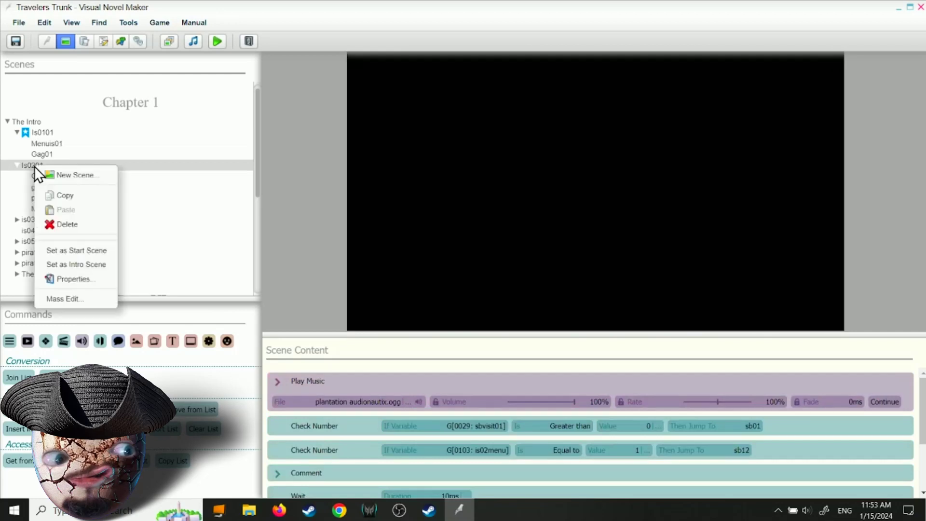
pyautogui.scroll(-1, 51, 220)
pyautogui.click(41, 206)
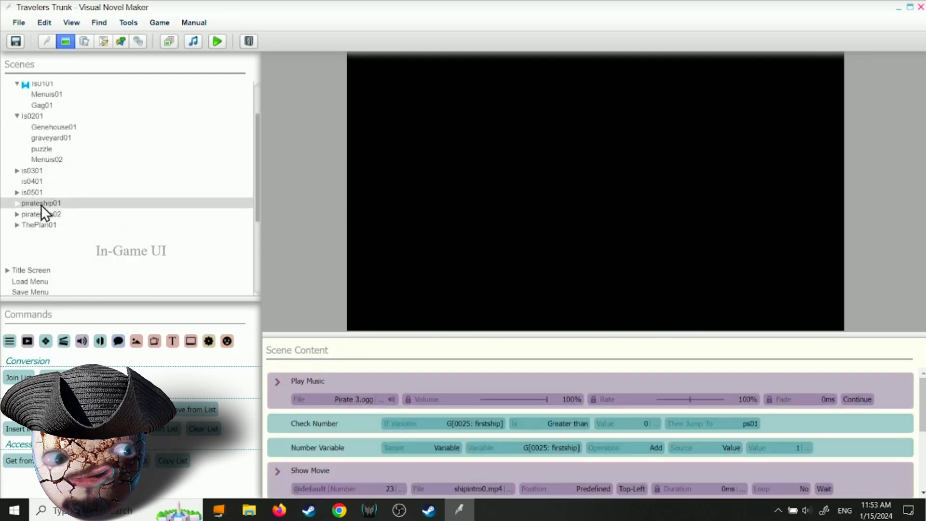
pyautogui.click(56, 214)
pyautogui.click(54, 215)
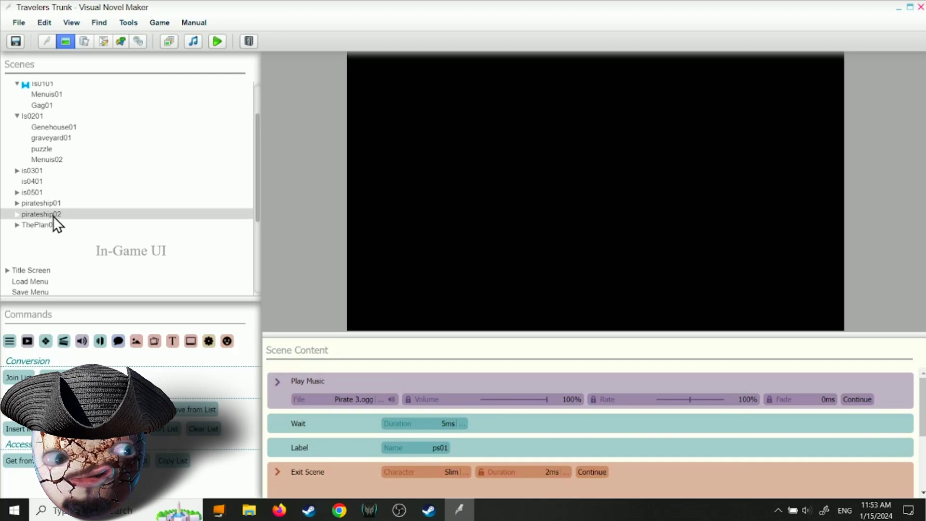
# - Mark pirateship02 as both the Start Scene and the Intro Scene
pyautogui.rightClick(44, 214)
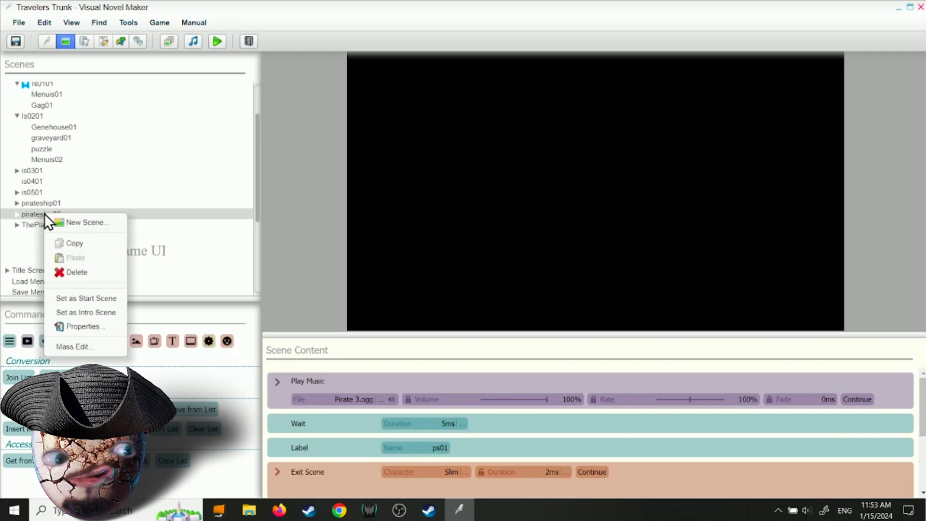
pyautogui.click(74, 296)
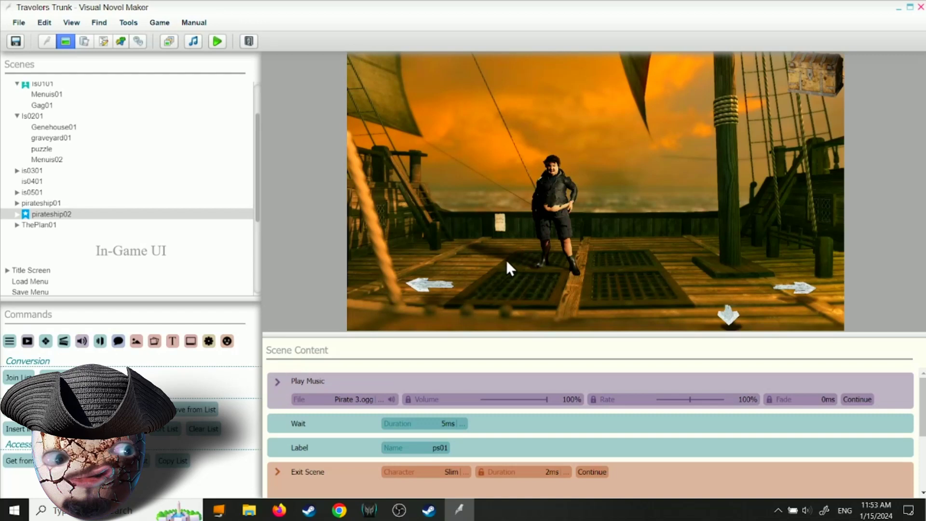
pyautogui.rightClick(56, 216)
pyautogui.click(76, 317)
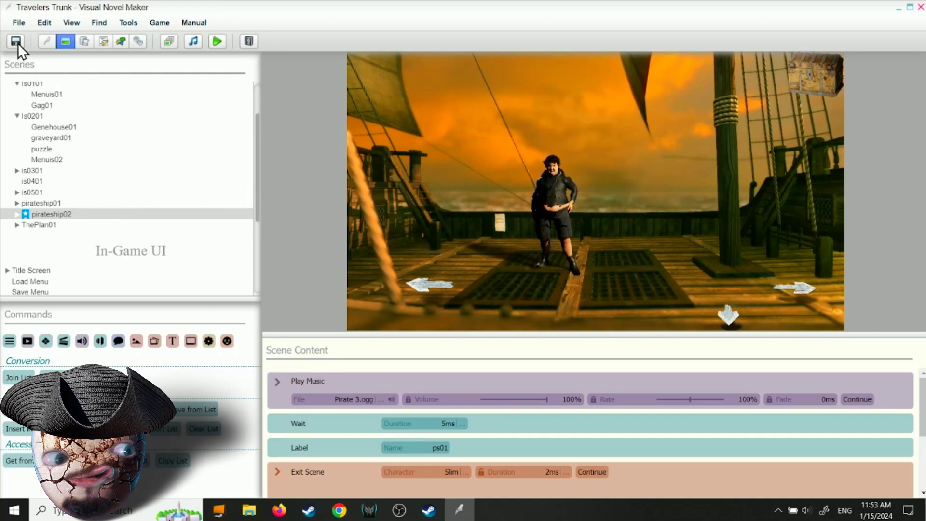
# - Start an F5 playtest, turn toward the ship's stairs, and dismiss the dialogue
pyautogui.press('F5')
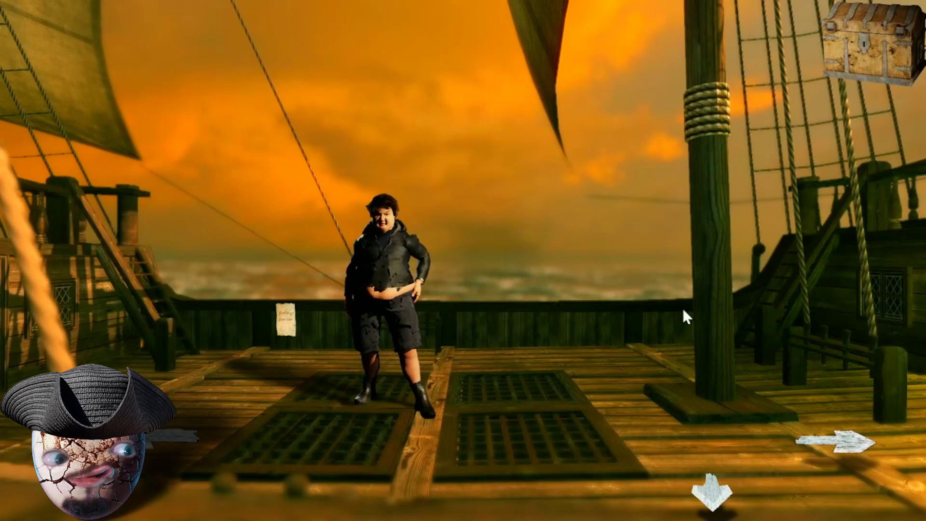
pyautogui.click(851, 445)
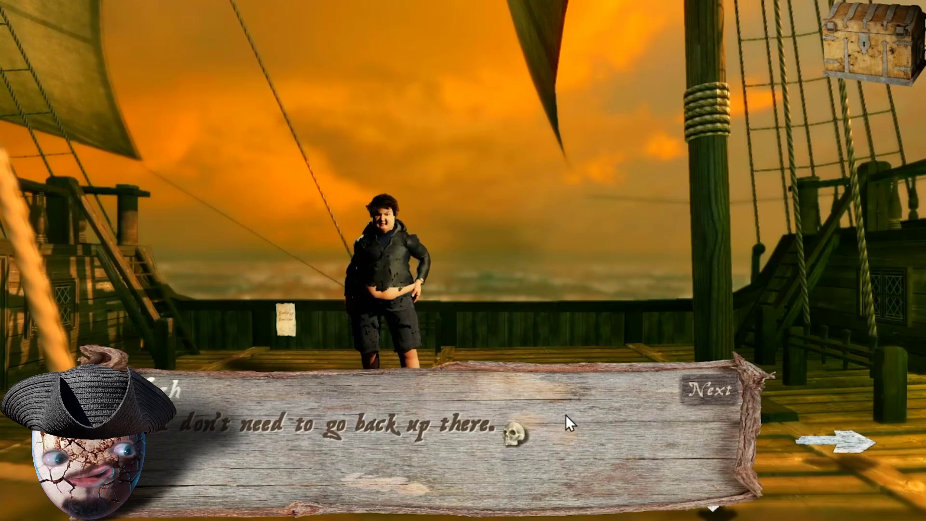
pyautogui.click(716, 395)
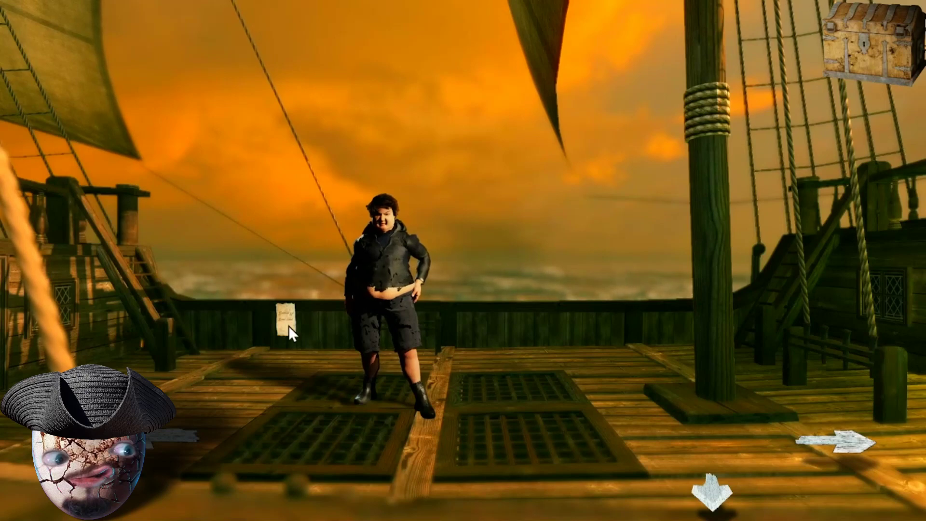
# - Walk across the stern, main deck and bow to reach the character's deck
pyautogui.click(823, 423)
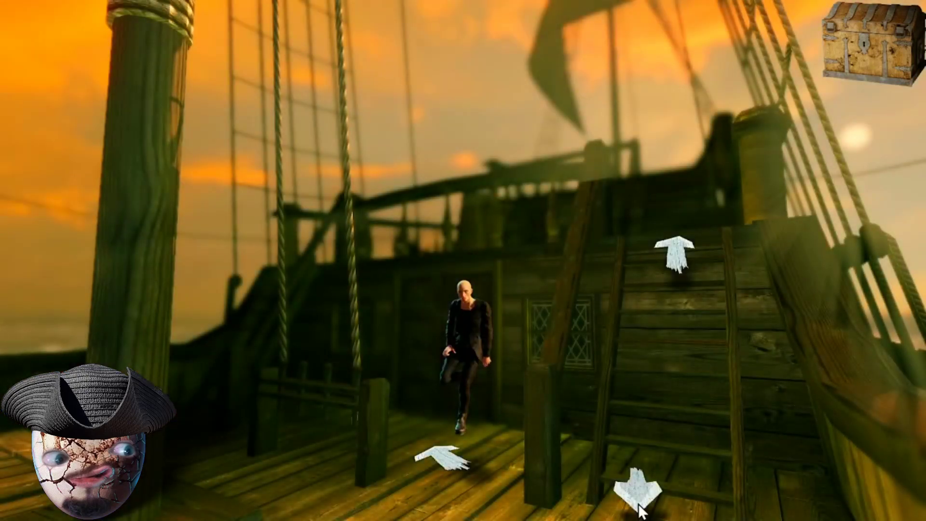
pyautogui.click(641, 511)
pyautogui.click(862, 446)
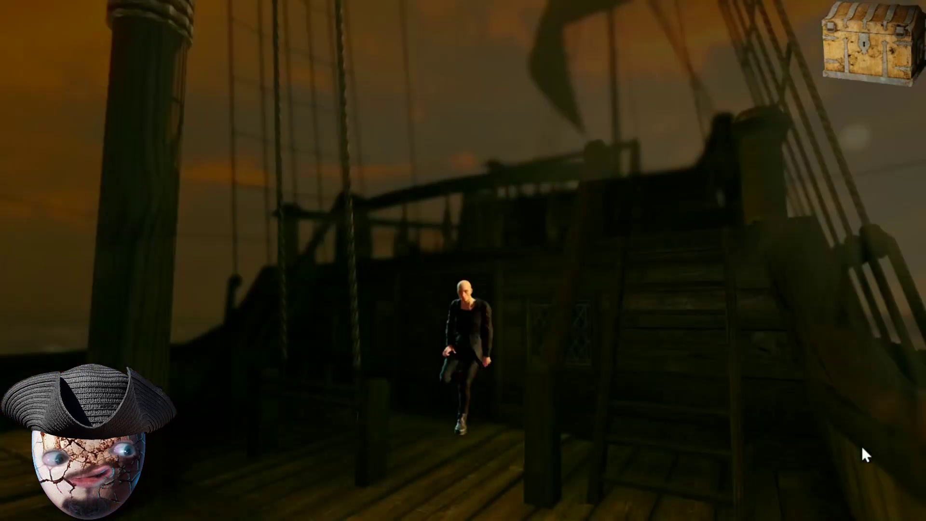
pyautogui.click(638, 489)
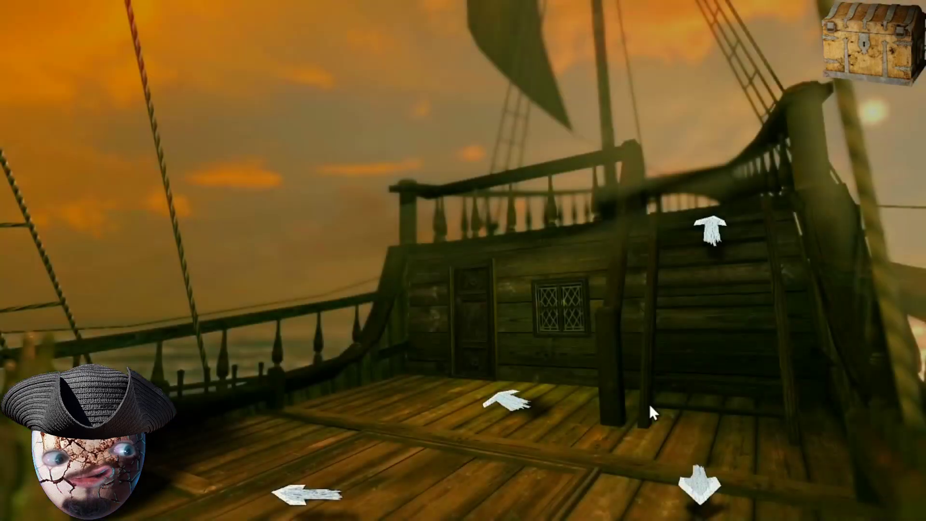
pyautogui.click(696, 487)
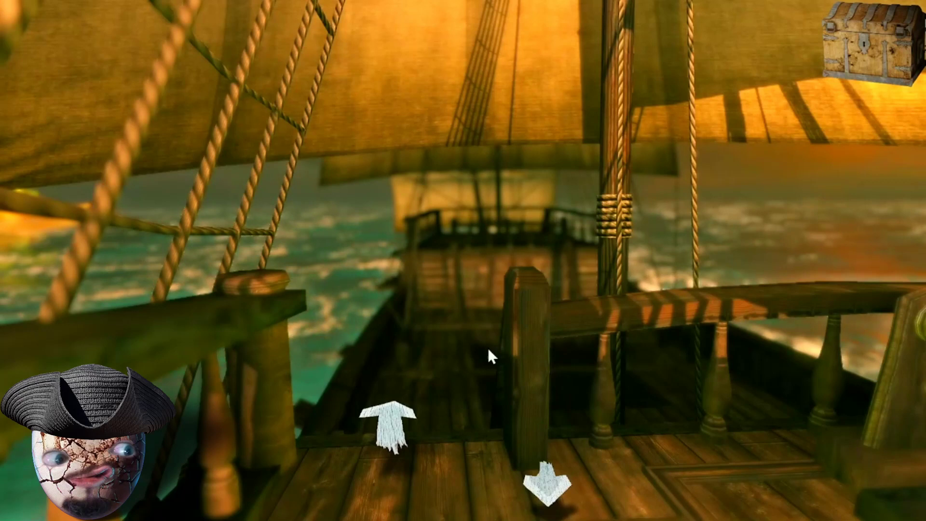
pyautogui.click(390, 418)
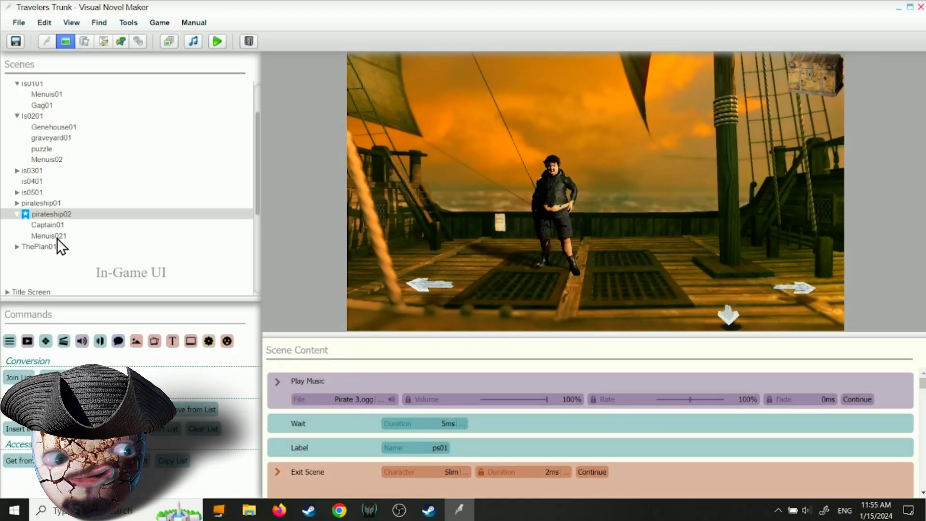
# - Copy Menuis01's Show Picture and hotspot commands
pyautogui.click(50, 94)
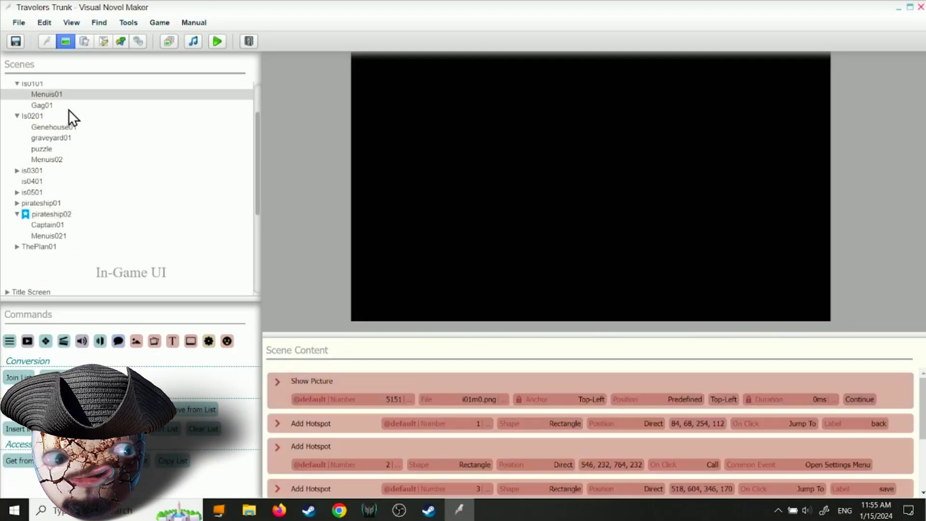
pyautogui.moveTo(600, 333); pyautogui.dragTo(609, 88)
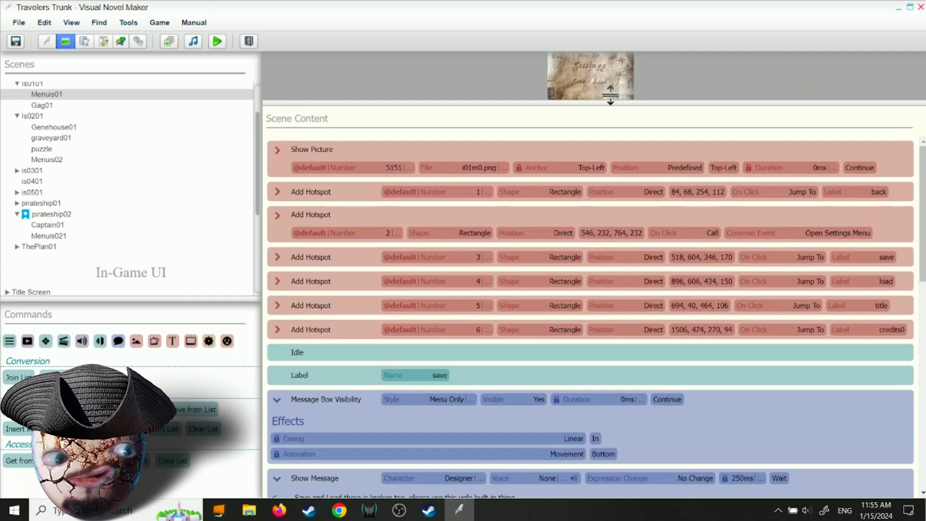
pyautogui.click(390, 145)
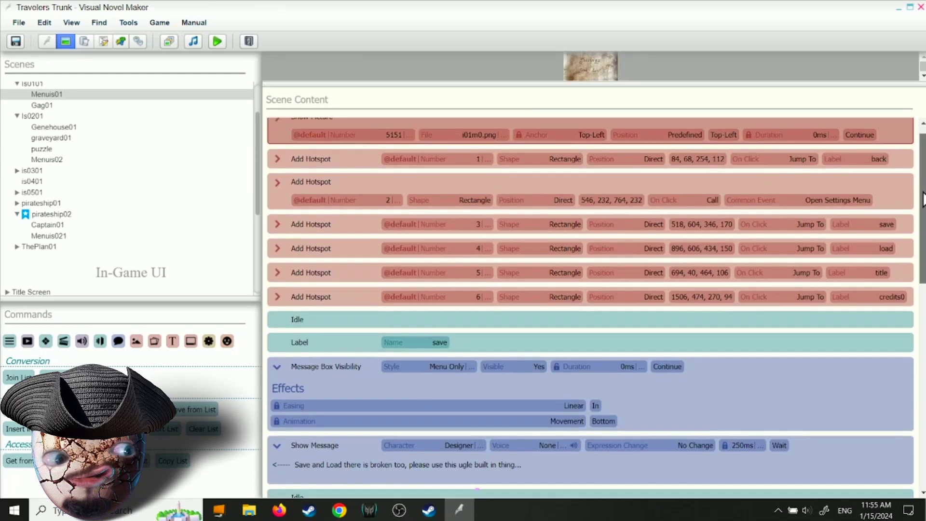
pyautogui.scroll(-5, 487, 186)
pyautogui.scroll(-5, 486, 187)
pyautogui.scroll(-3, 486, 304)
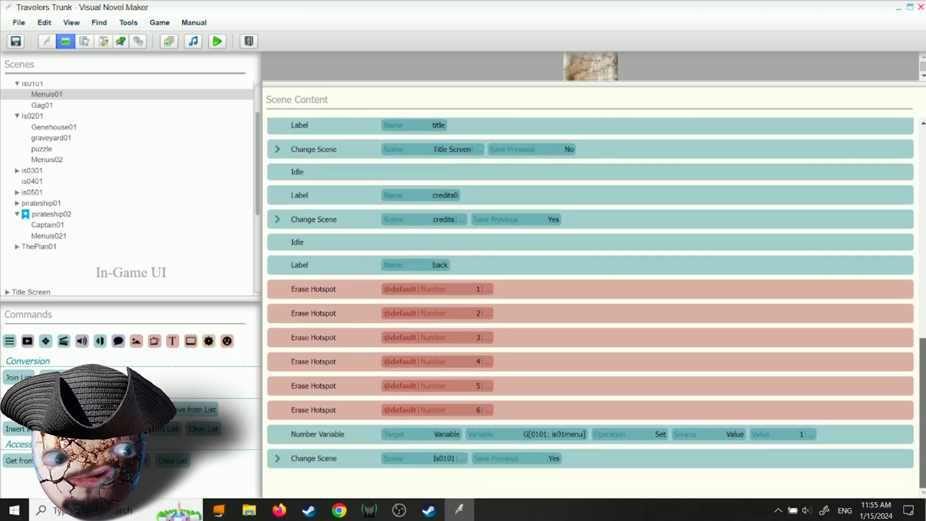
pyautogui.keyDown('shift'); pyautogui.click(358, 419); pyautogui.keyUp('shift')
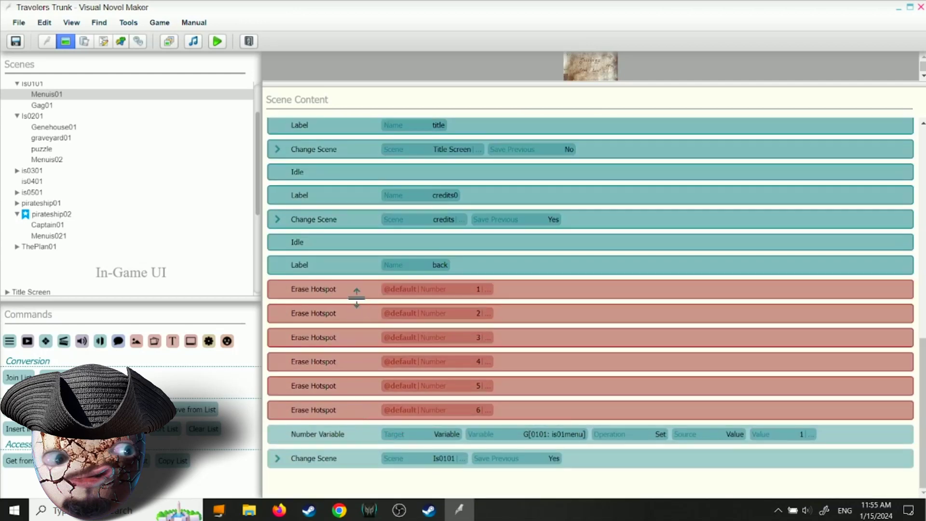
pyautogui.rightClick(354, 275)
pyautogui.click(368, 295)
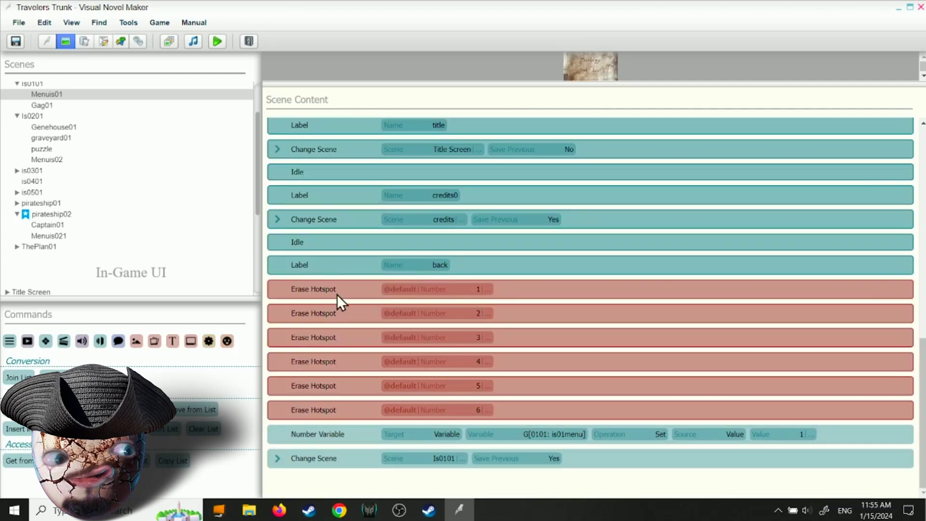
# - Replace Menuis021's old commands with the pasted ones, moving Change Scene to the end
pyautogui.click(52, 235)
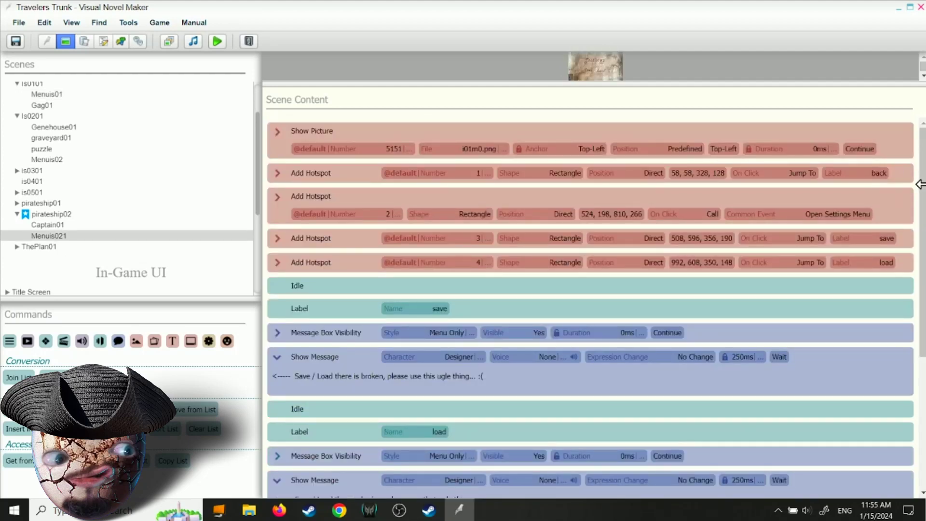
pyautogui.scroll(-2, 357, 432)
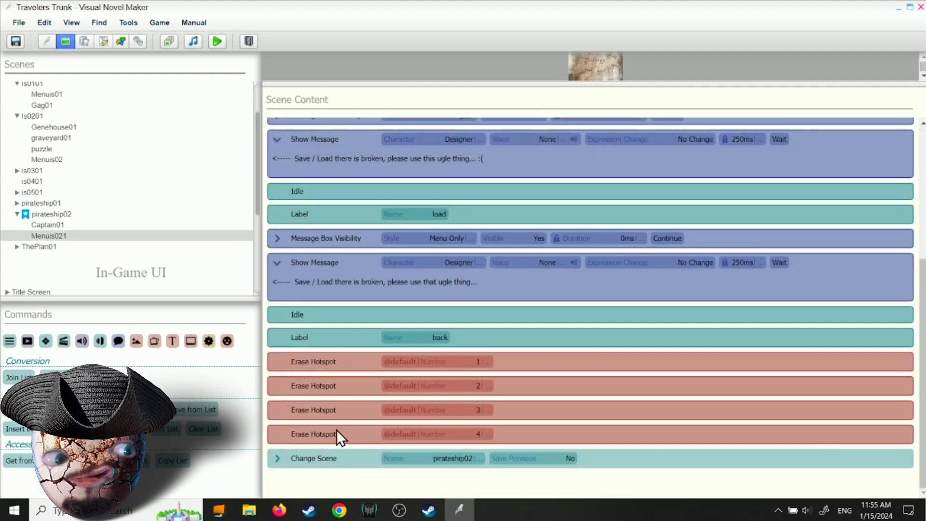
pyautogui.rightClick(336, 430)
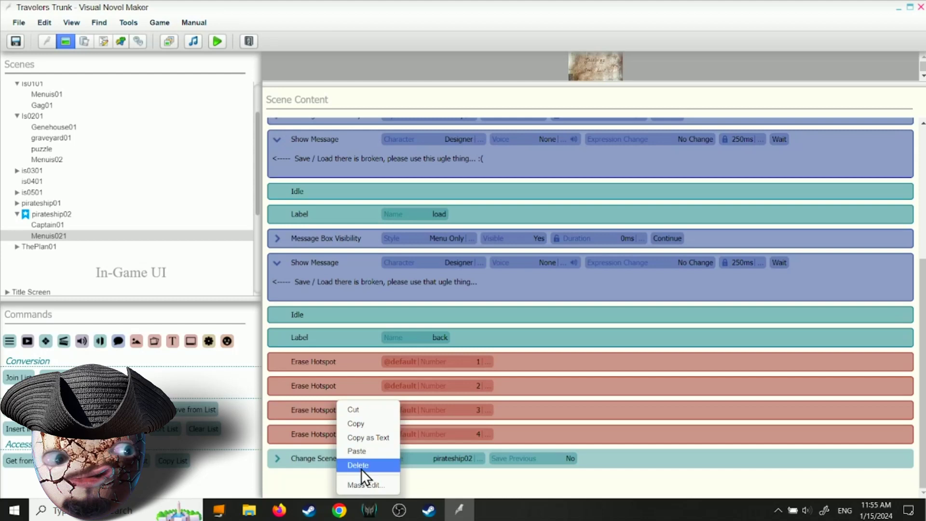
pyautogui.click(361, 467)
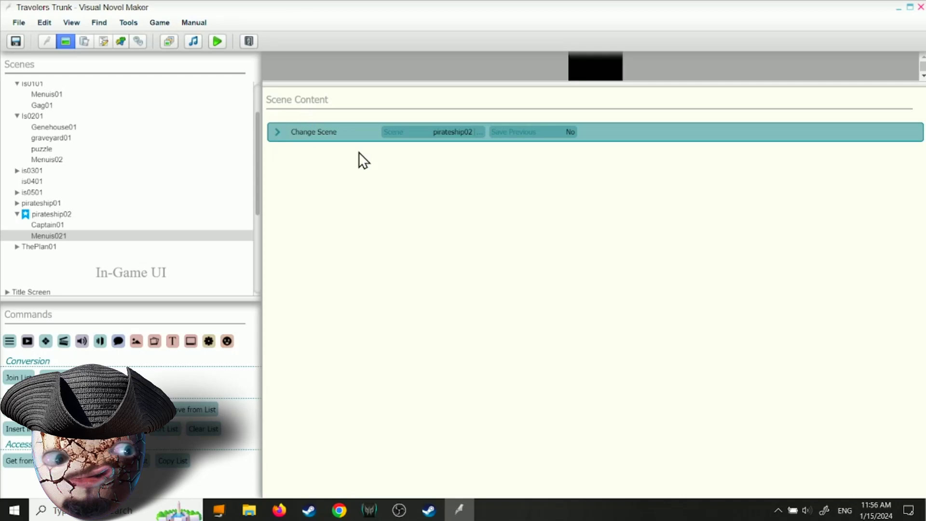
pyautogui.rightClick(332, 171)
pyautogui.click(349, 222)
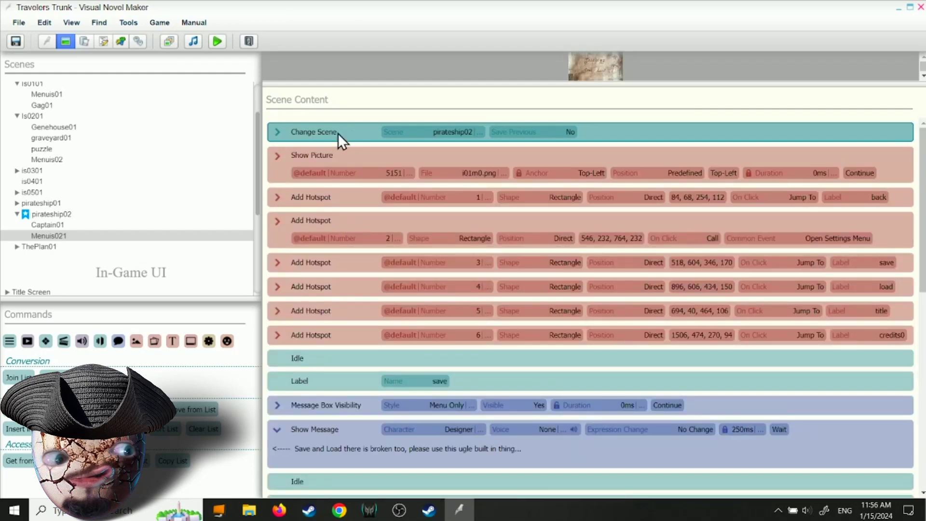
pyautogui.moveTo(338, 133); pyautogui.dragTo(360, 424)
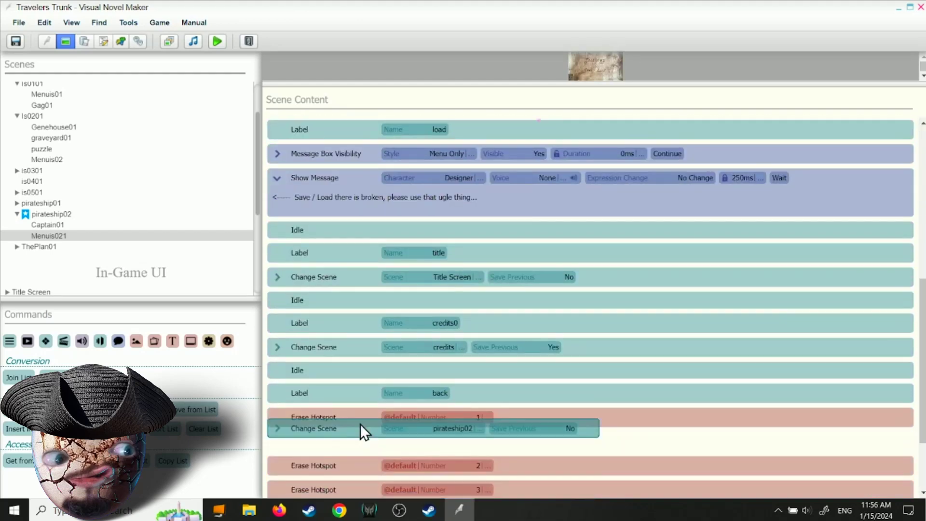
pyautogui.moveTo(360, 423); pyautogui.dragTo(379, 460)
pyautogui.click(358, 434)
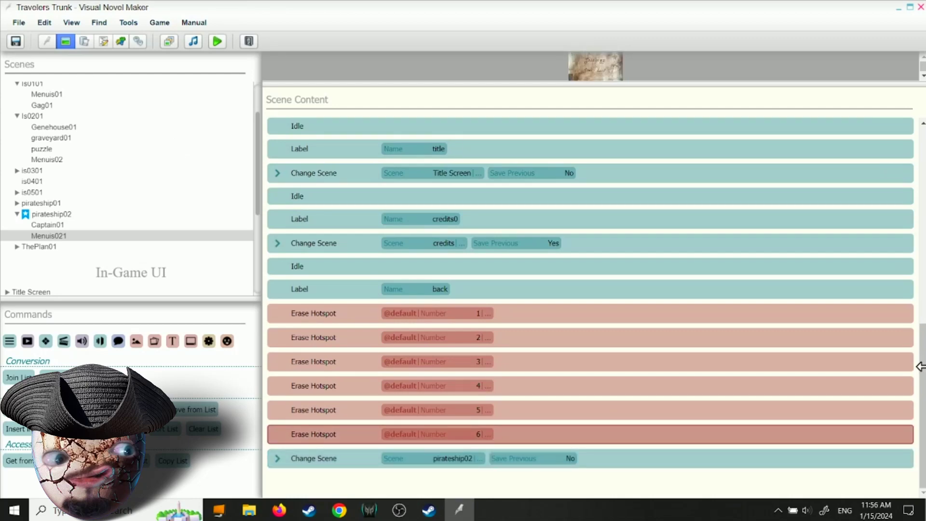
pyautogui.moveTo(922, 367); pyautogui.dragTo(922, 167)
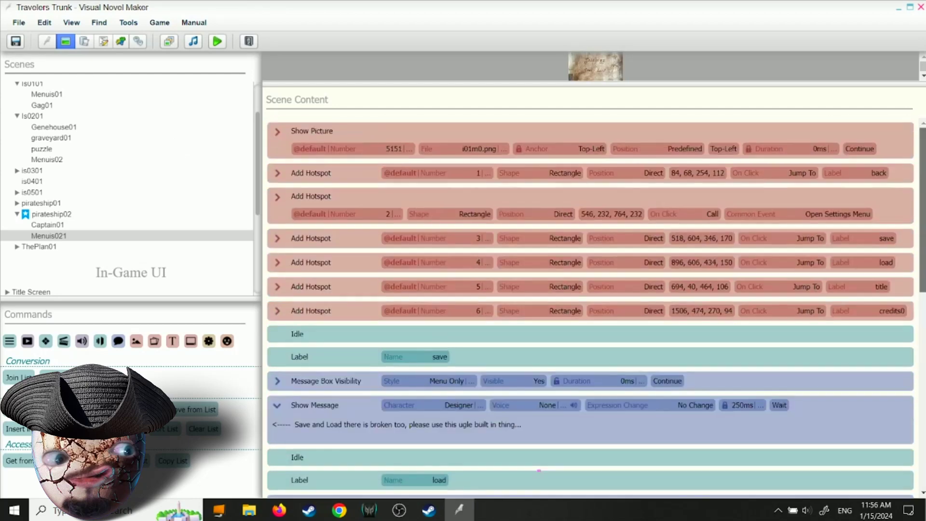
# - Save the project, then playtest it and advance past the dialogue line
pyautogui.click(15, 42)
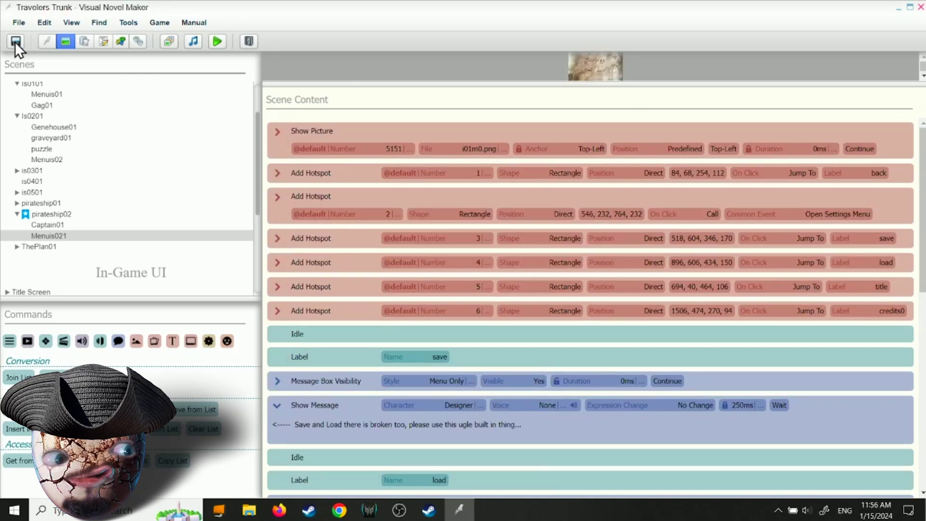
pyautogui.click(218, 42)
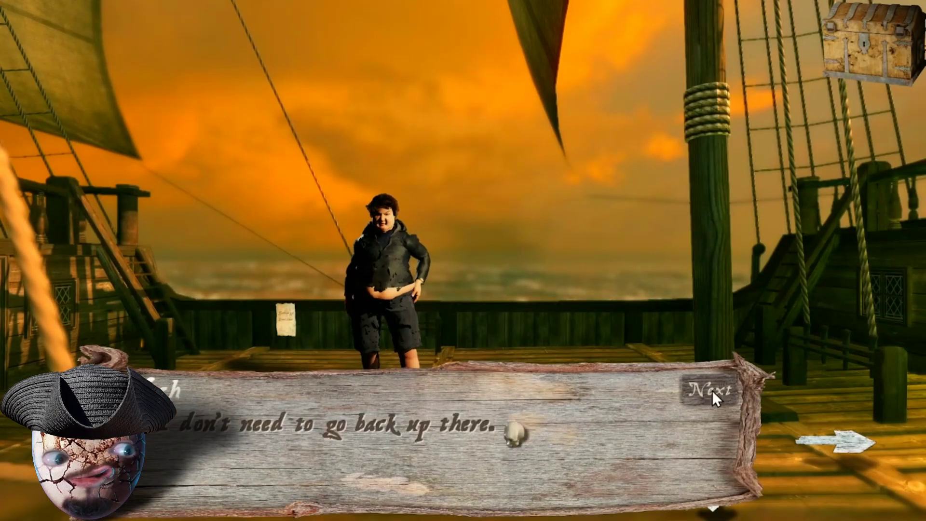
pyautogui.click(710, 391)
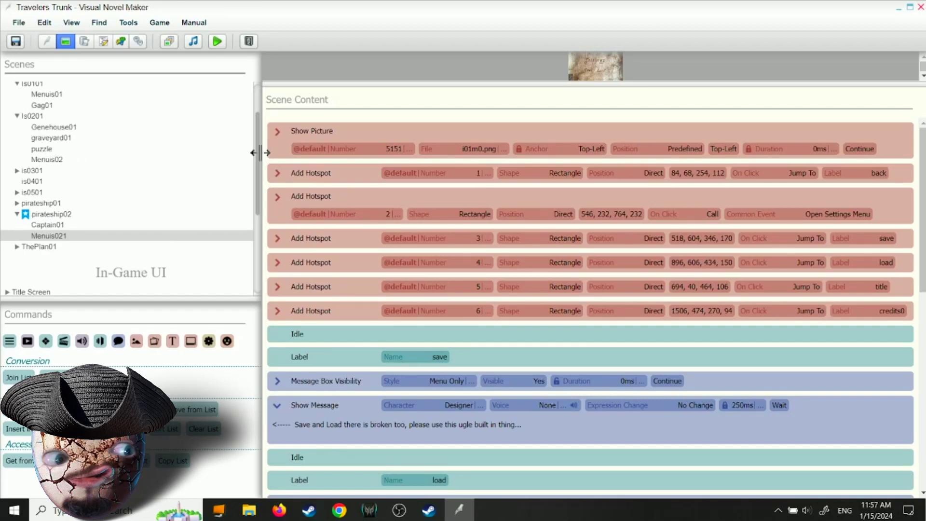
pyautogui.moveTo(257, 149); pyautogui.dragTo(259, 114)
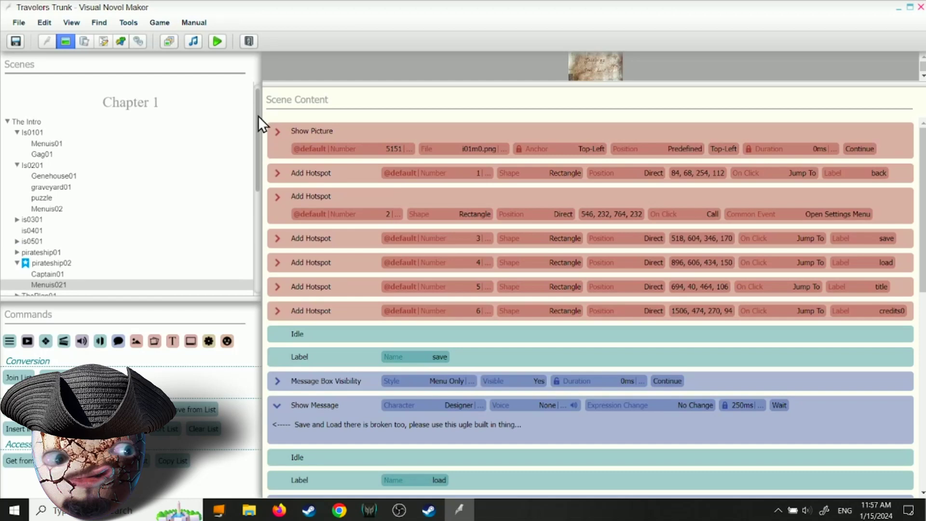
# - Open the Is01 backgrounds folder in File Explorer and show its files as thumbnails
pyautogui.click(249, 510)
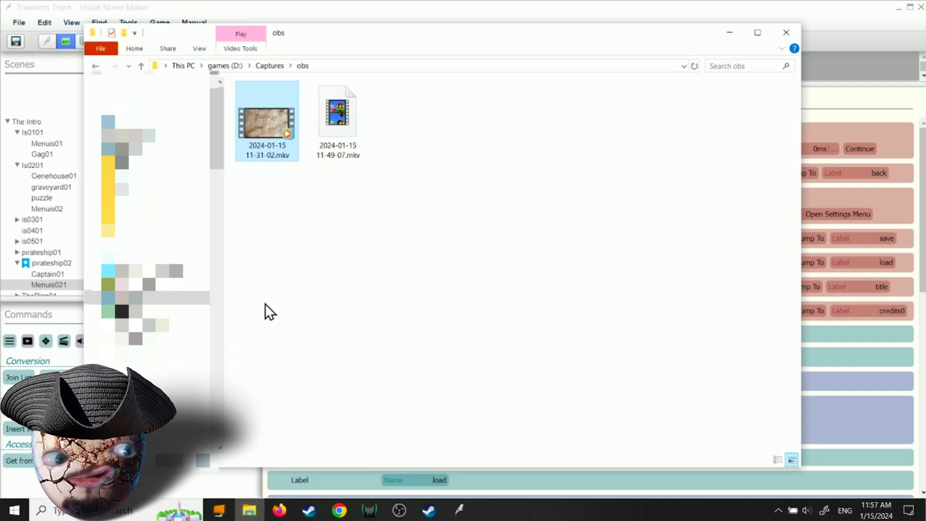
pyautogui.click(144, 190)
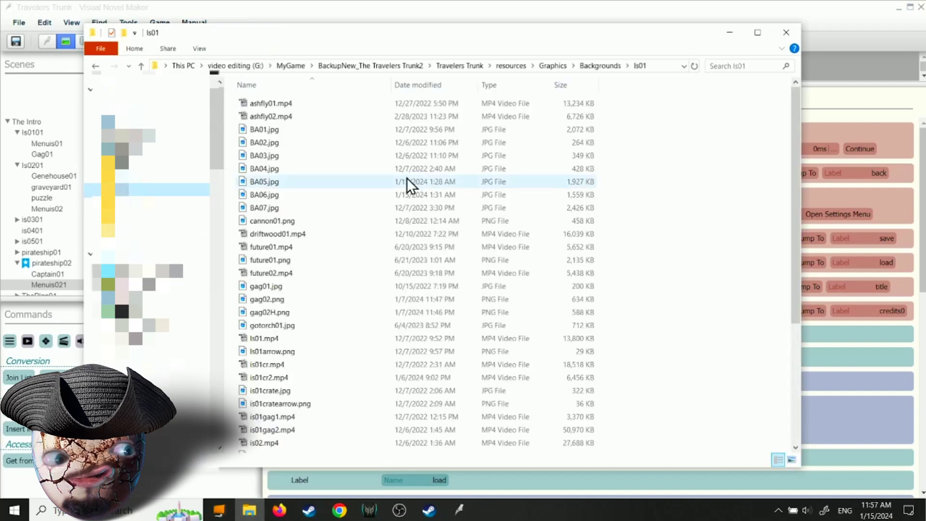
pyautogui.rightClick(232, 195)
pyautogui.click(245, 204)
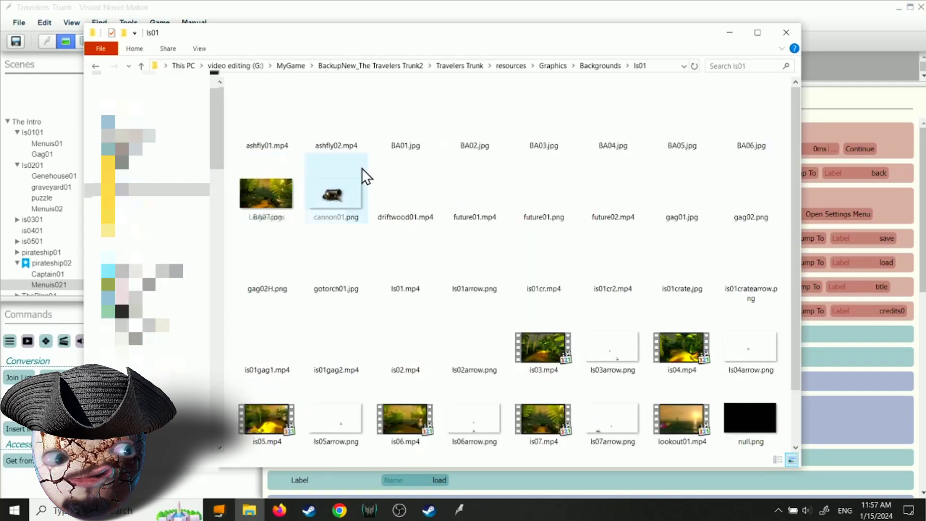
# - Go to Graphics > Characters > Ash and switch to large icons
pyautogui.click(551, 65)
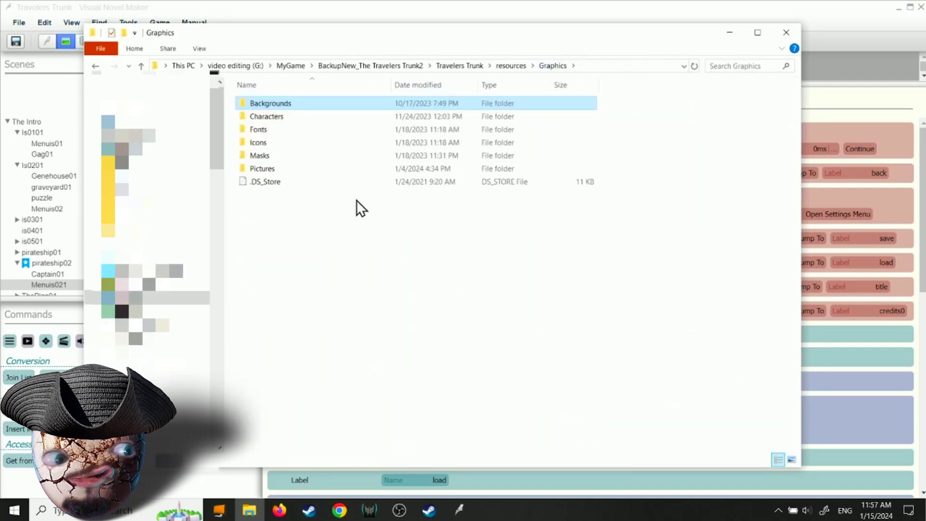
pyautogui.doubleClick(250, 116)
pyautogui.doubleClick(244, 105)
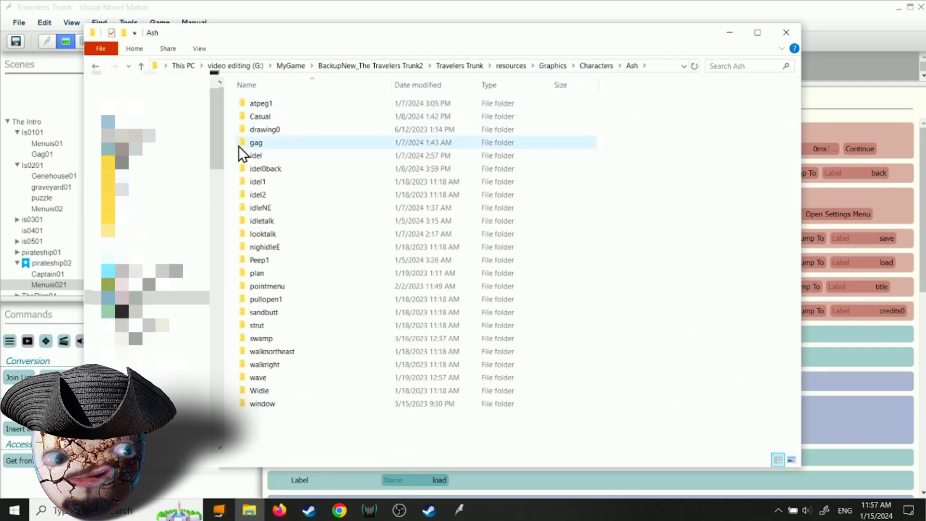
pyautogui.rightClick(230, 144)
pyautogui.click(264, 168)
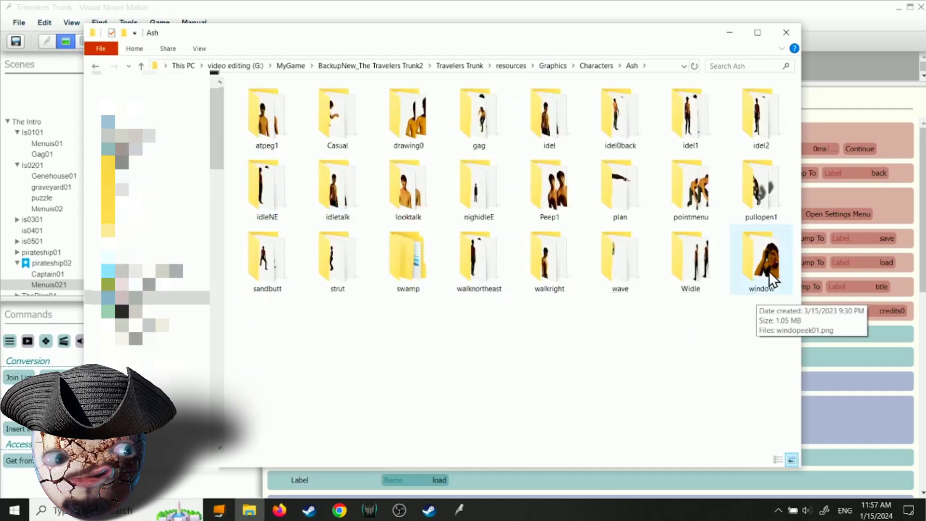
# - Check the window subfolder, then open the Widle folder and select widle01.png
pyautogui.doubleClick(762, 272)
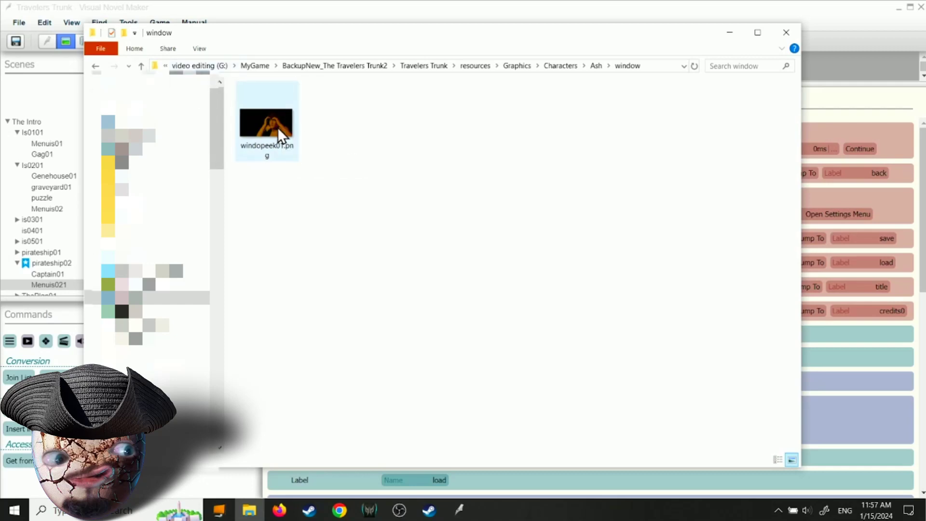
pyautogui.click(141, 66)
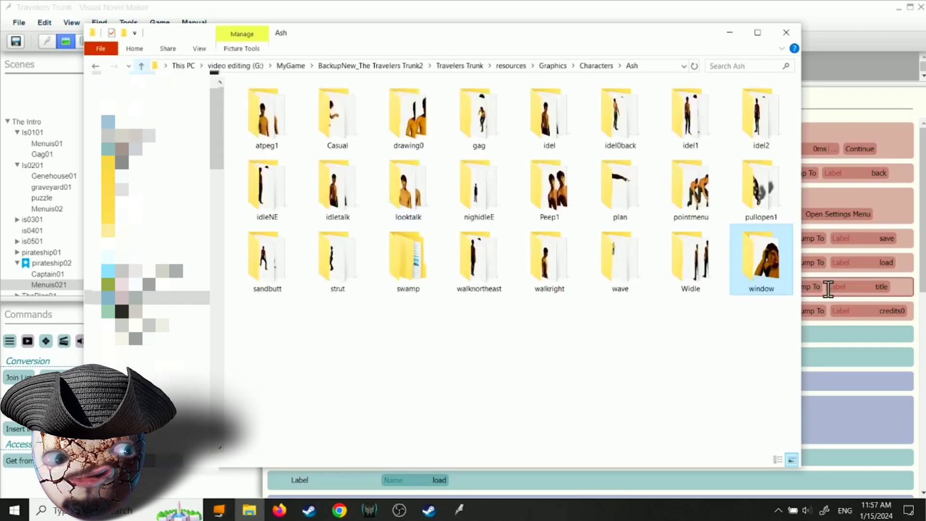
pyautogui.doubleClick(691, 262)
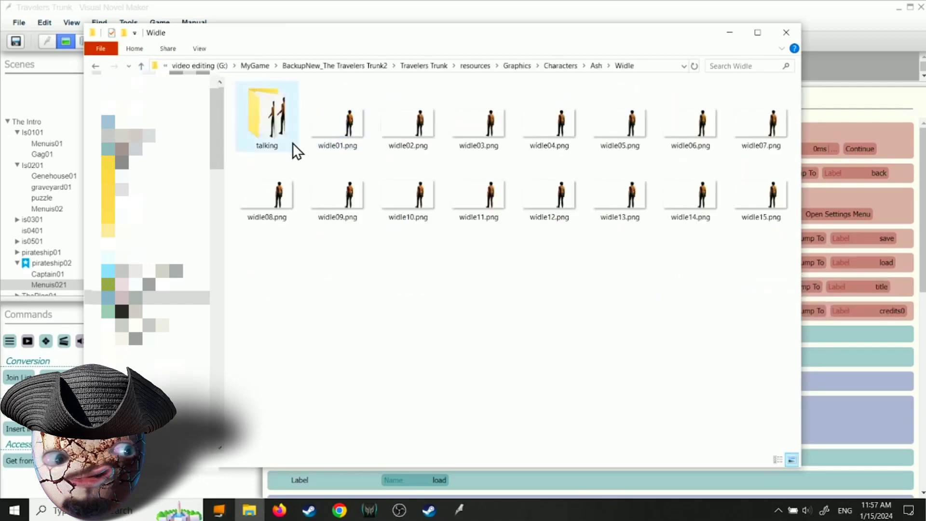
pyautogui.click(329, 131)
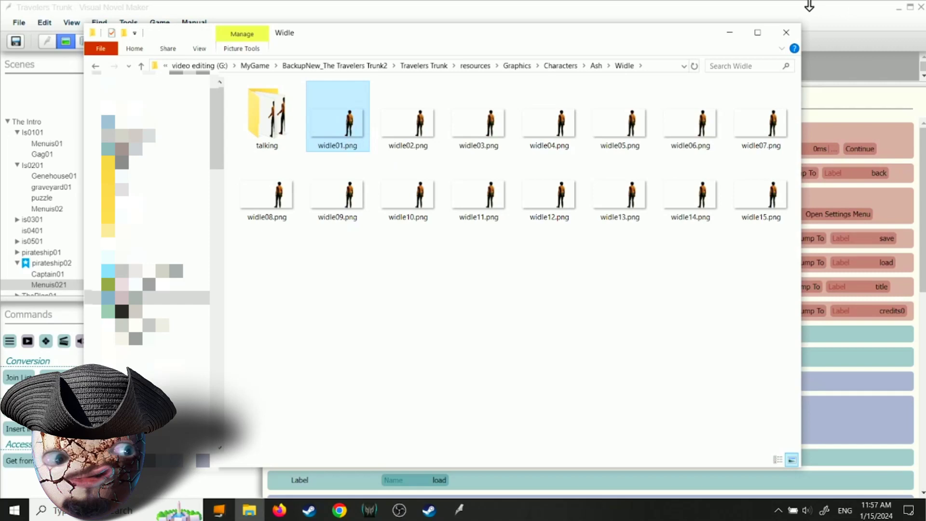
pyautogui.click(785, 32)
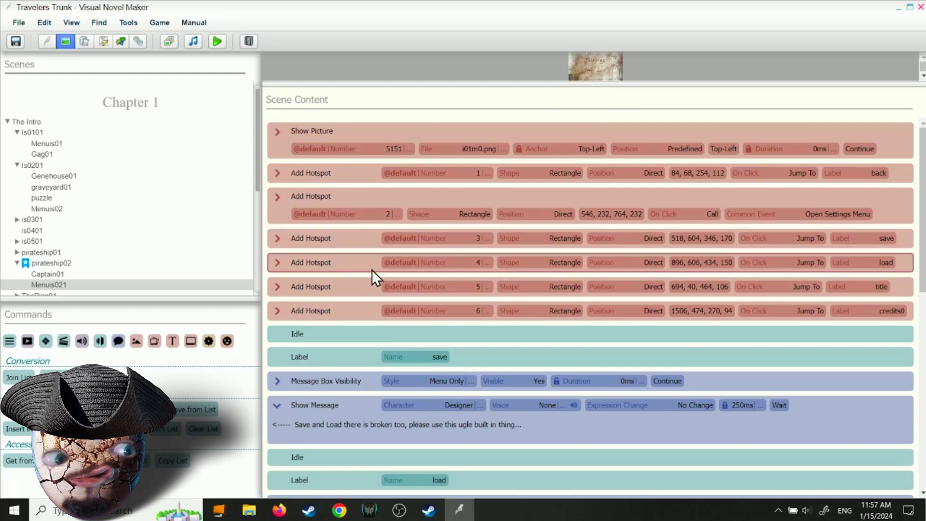
pyautogui.click(249, 510)
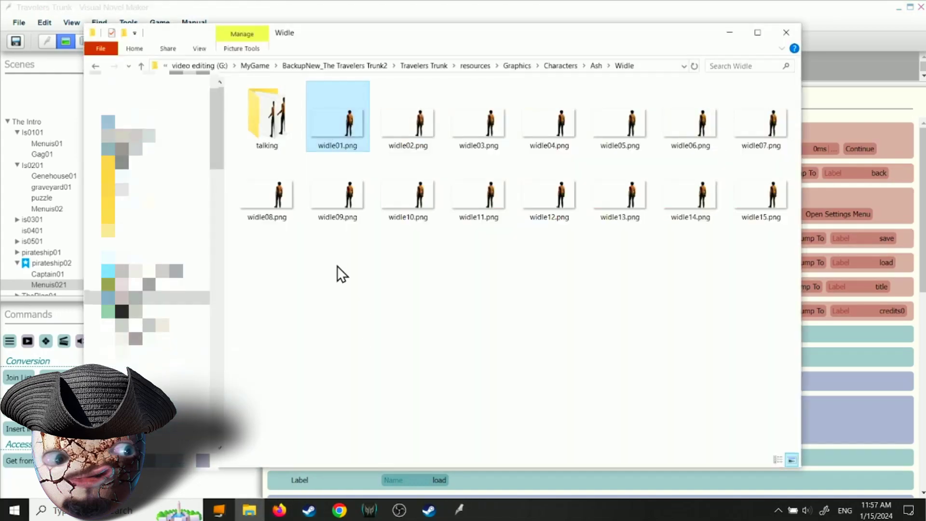
# - View widle01.png through widle15.png in Photos, then close the viewer
pyautogui.doubleClick(350, 124)
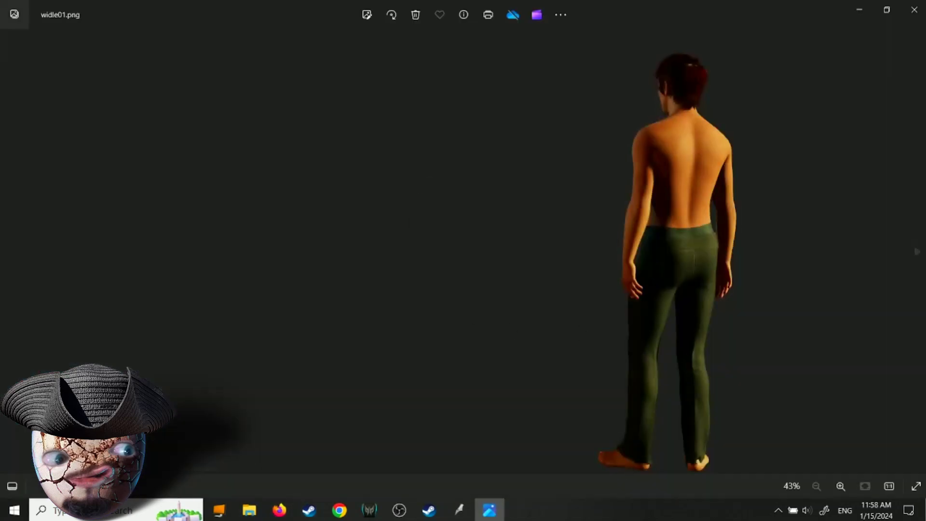
pyautogui.click(918, 250)
pyautogui.click(919, 250)
pyautogui.click(918, 249)
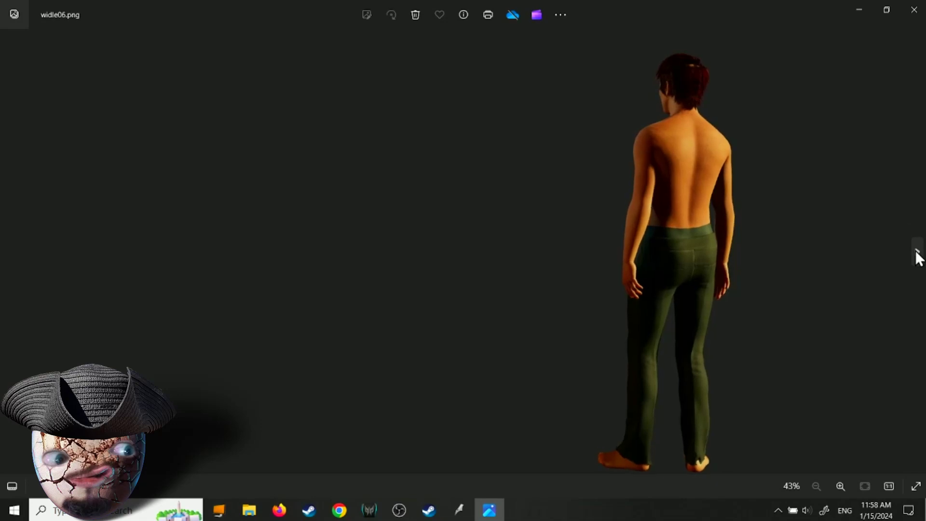
pyautogui.click(918, 250)
pyautogui.click(917, 249)
pyautogui.click(918, 250)
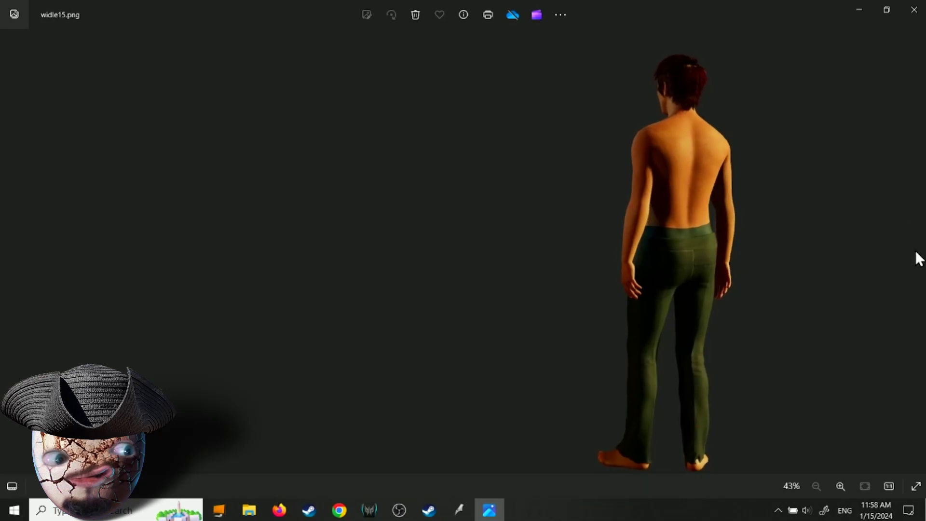
pyautogui.doubleClick(917, 250)
pyautogui.click(915, 12)
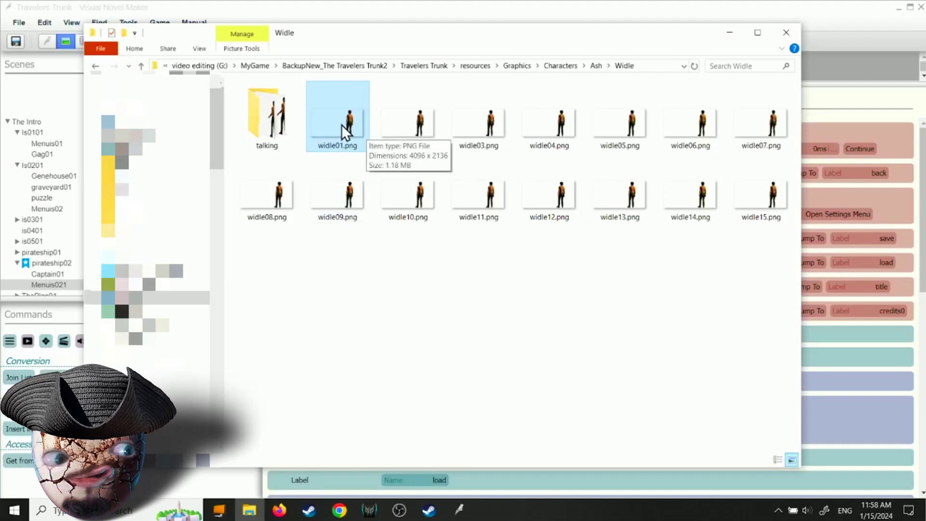
# - Select widle01–widle15 and confirm in Properties that they total 17.7 MB
pyautogui.keyDown('shift'); pyautogui.click(760, 200); pyautogui.keyUp('shift')
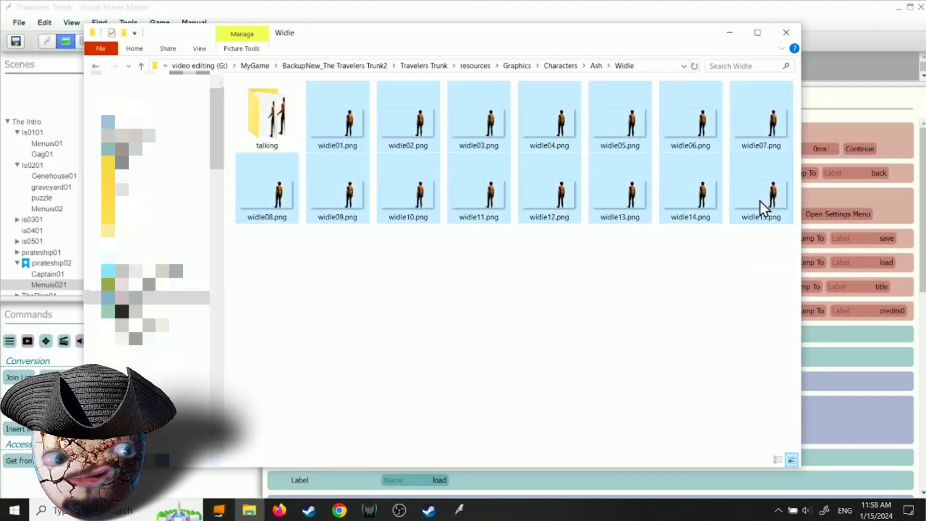
pyautogui.rightClick(350, 122)
pyautogui.click(277, 429)
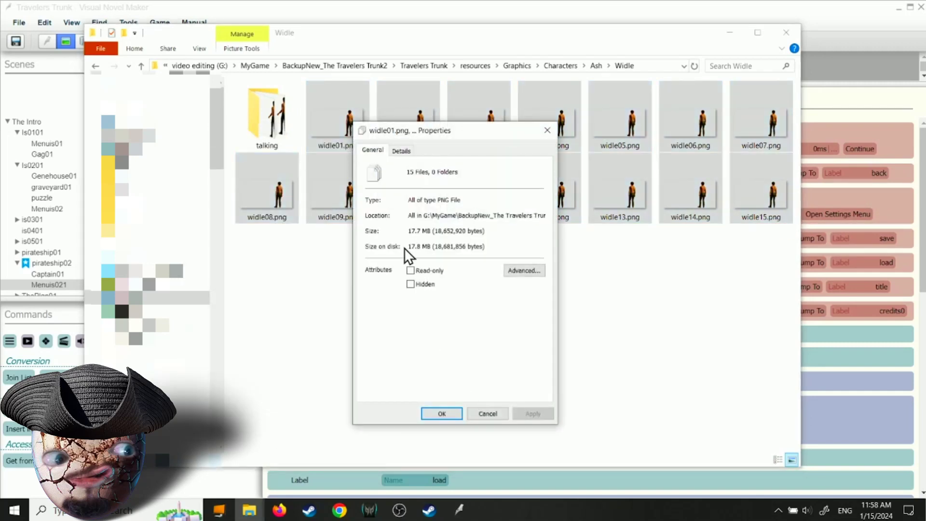
pyautogui.click(495, 413)
pyautogui.click(495, 270)
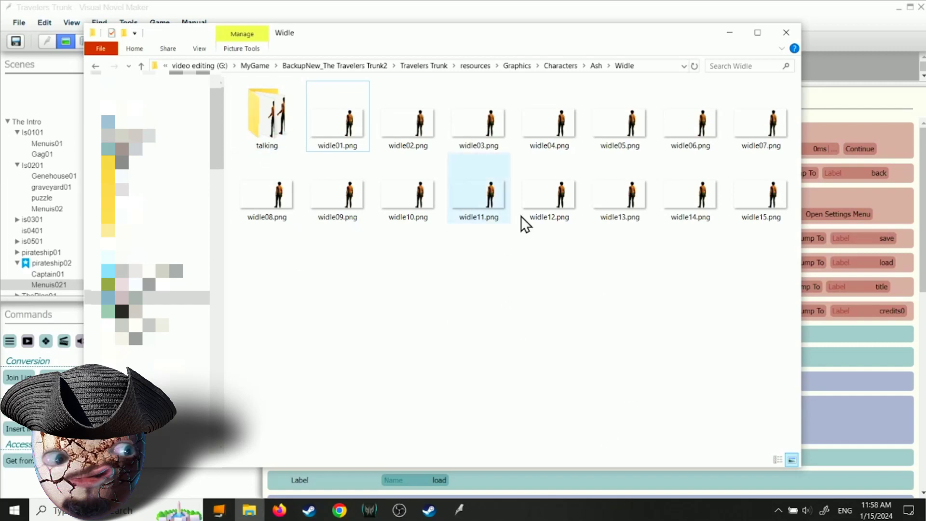
# - Look inside the talking subfolder's eight talk frames, then go up to Characters
pyautogui.doubleClick(279, 129)
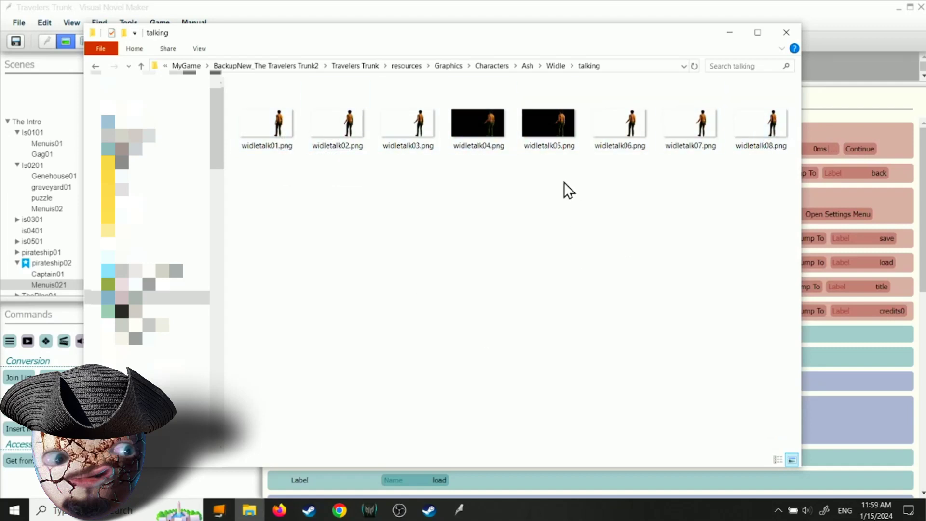
pyautogui.click(557, 65)
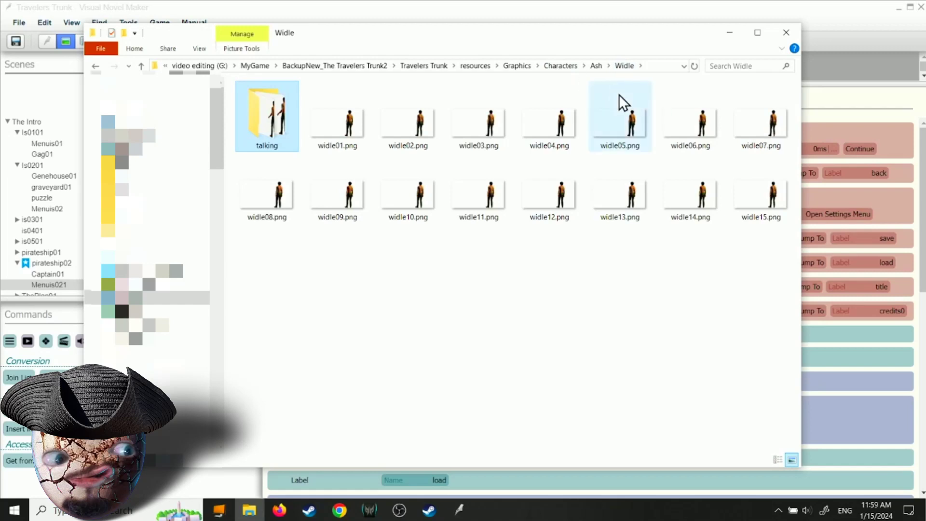
pyautogui.click(567, 66)
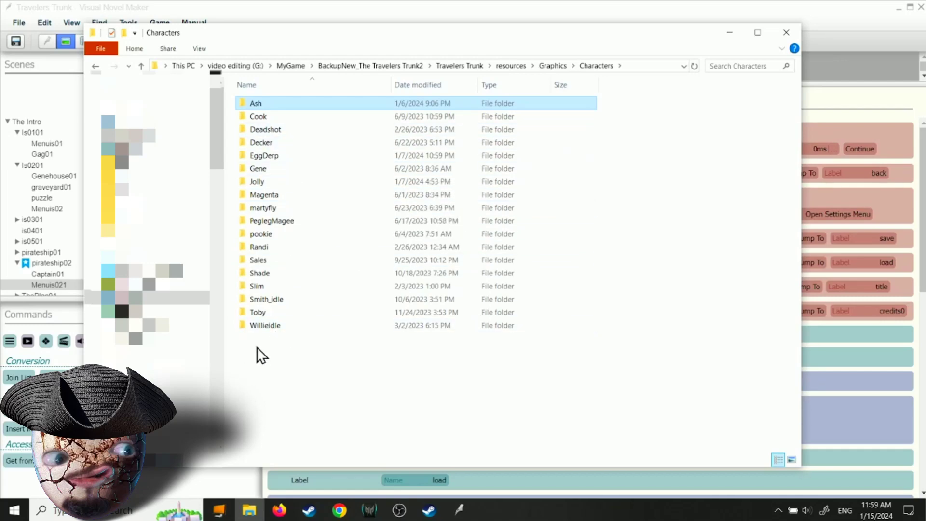
# - Back in pirateship02, select the Exit Scene command and enlarge the preview pane
pyautogui.click(787, 31)
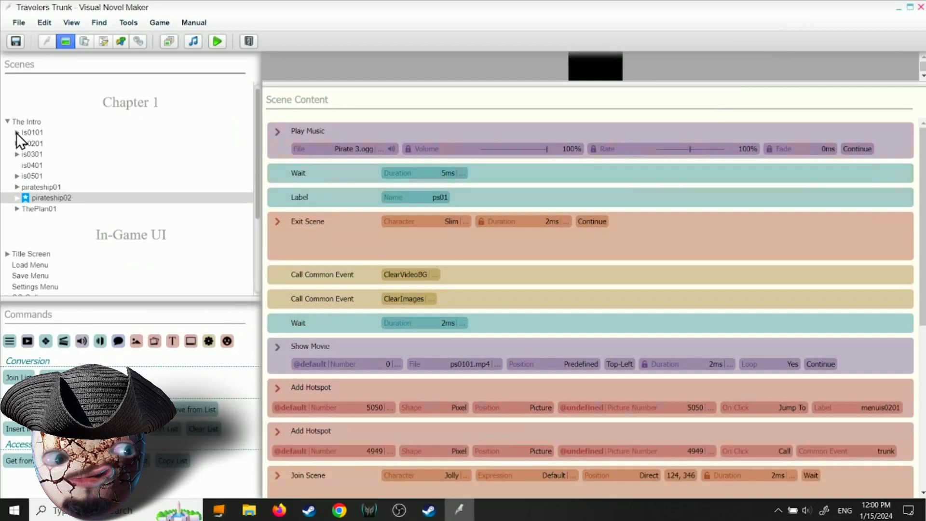
pyautogui.click(313, 227)
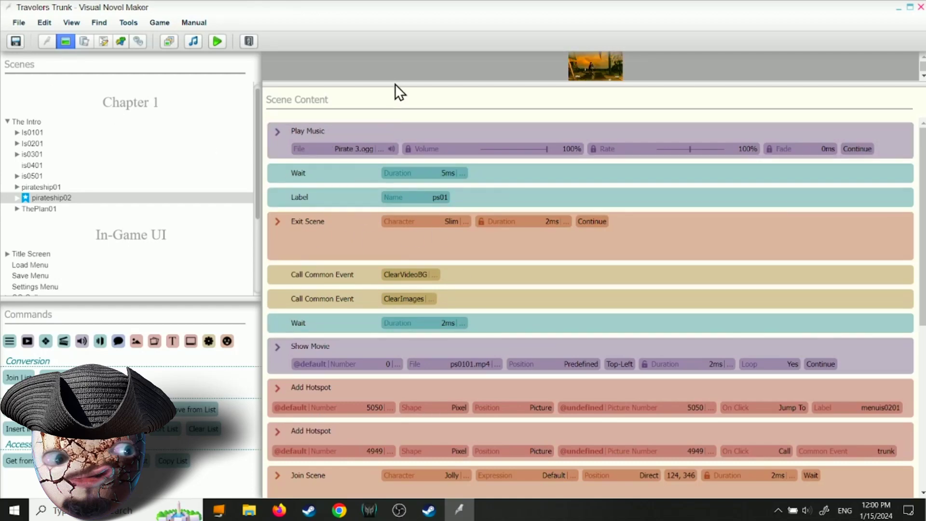
pyautogui.moveTo(395, 85); pyautogui.dragTo(407, 322)
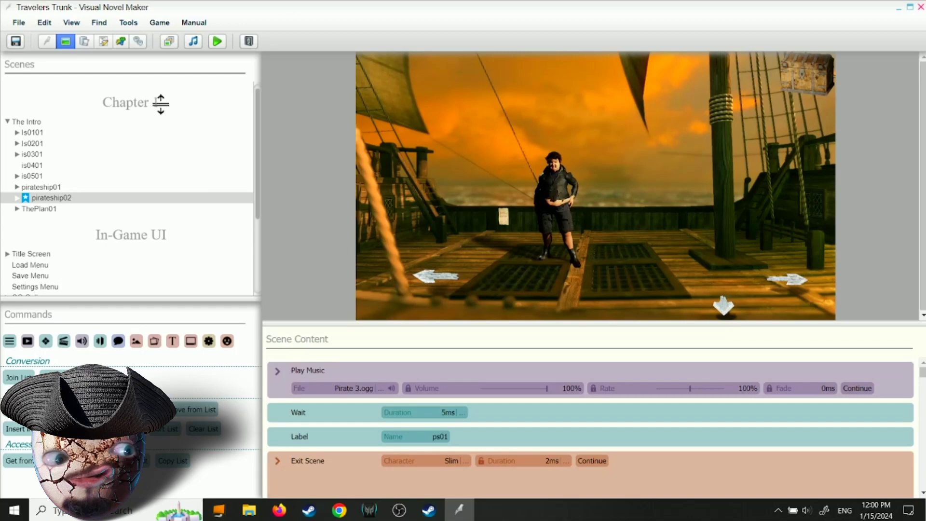
# - Playtest the ship deck scene, exit with Esc, and shrink the preview to show more commands
pyautogui.click(217, 41)
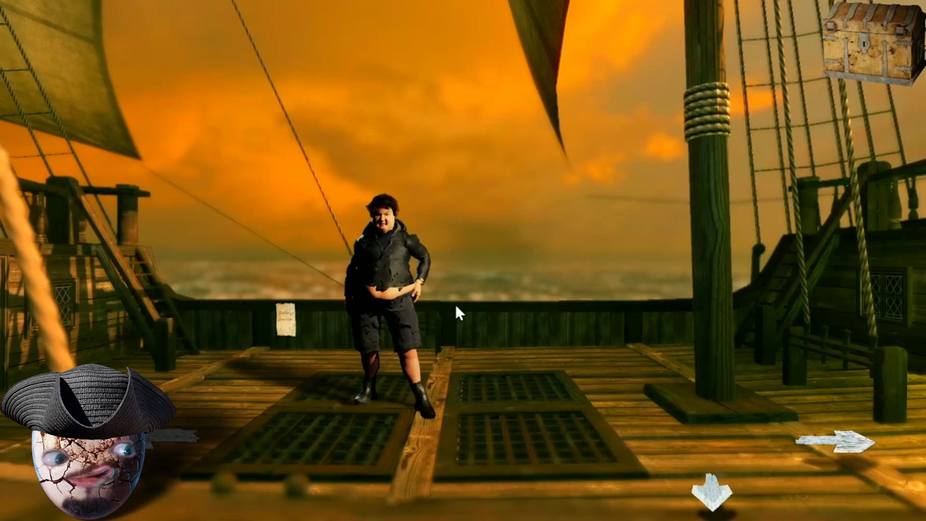
pyautogui.press('Escape')
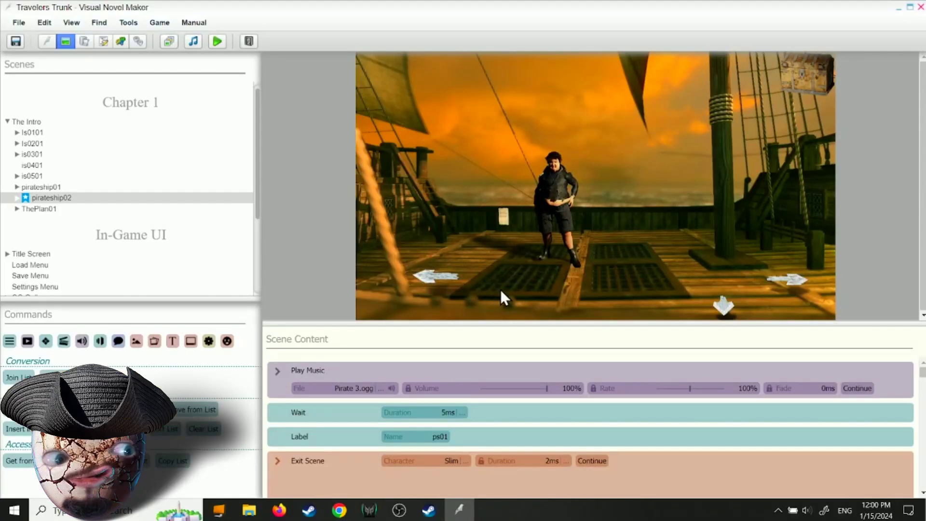
pyautogui.moveTo(516, 323); pyautogui.dragTo(529, 152)
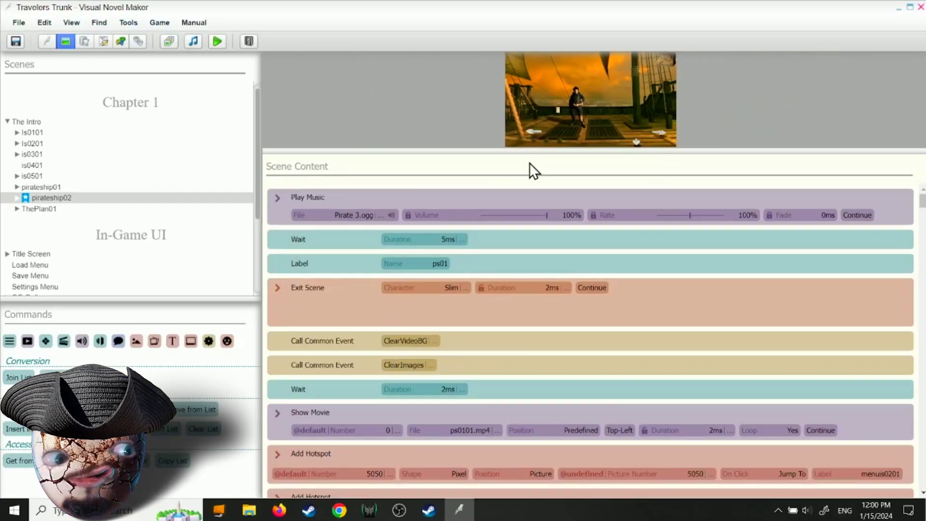